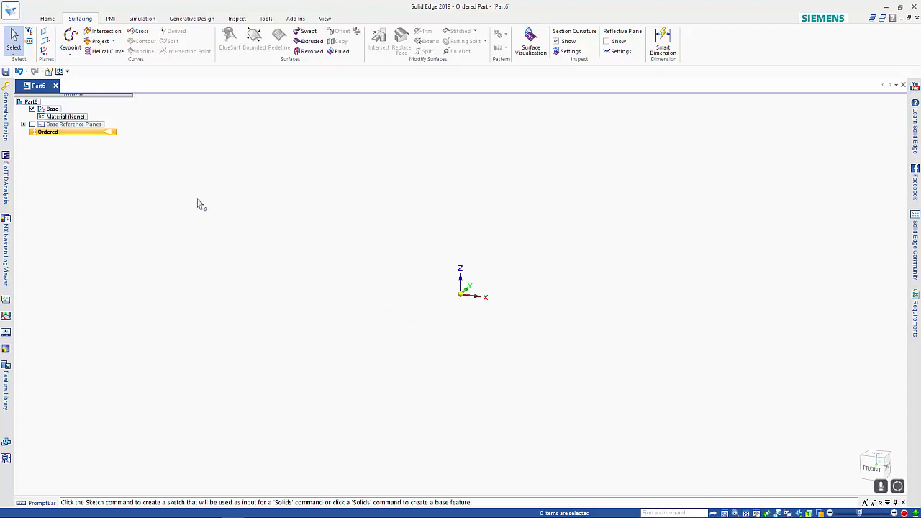
Start a new sketch on the YZ base reference plane.
click(48, 18)
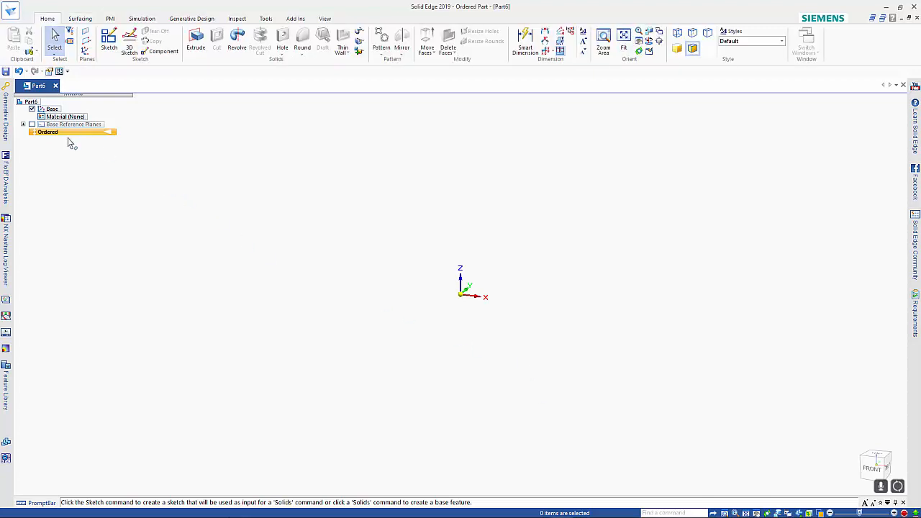
click(109, 41)
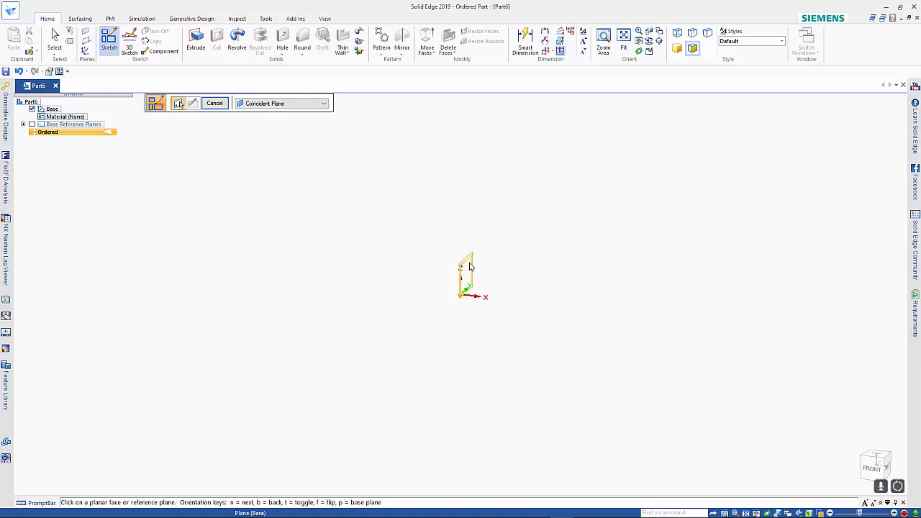
click(469, 267)
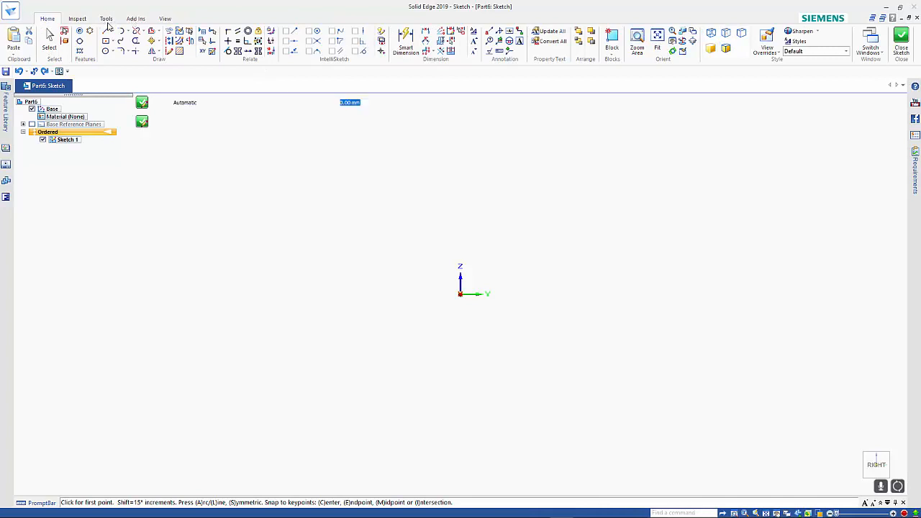
Insert the TapEnd.jpg image into the sketch, centred on the origin, and close the sketch.
click(107, 18)
click(10, 48)
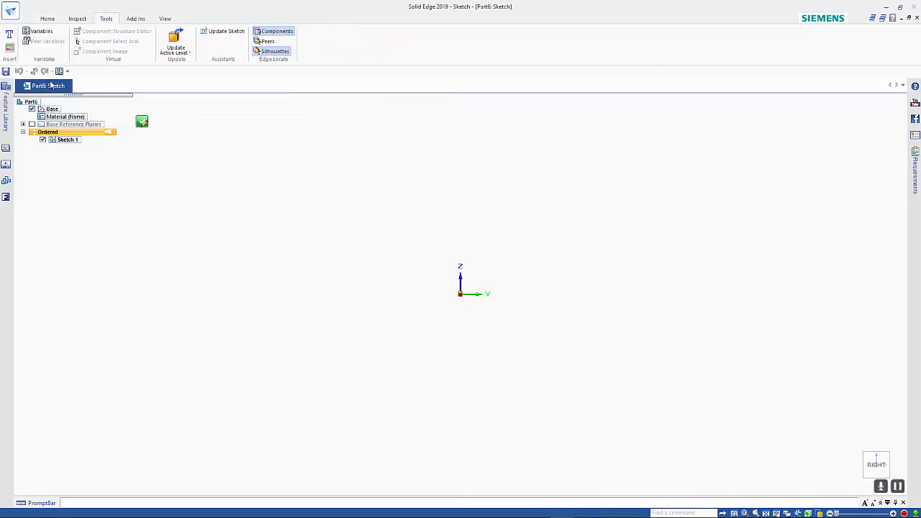
click(303, 215)
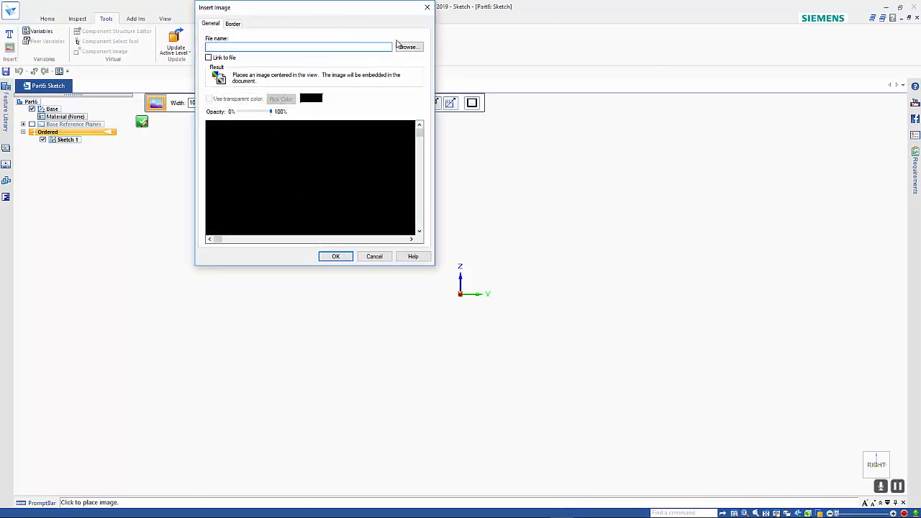
click(405, 47)
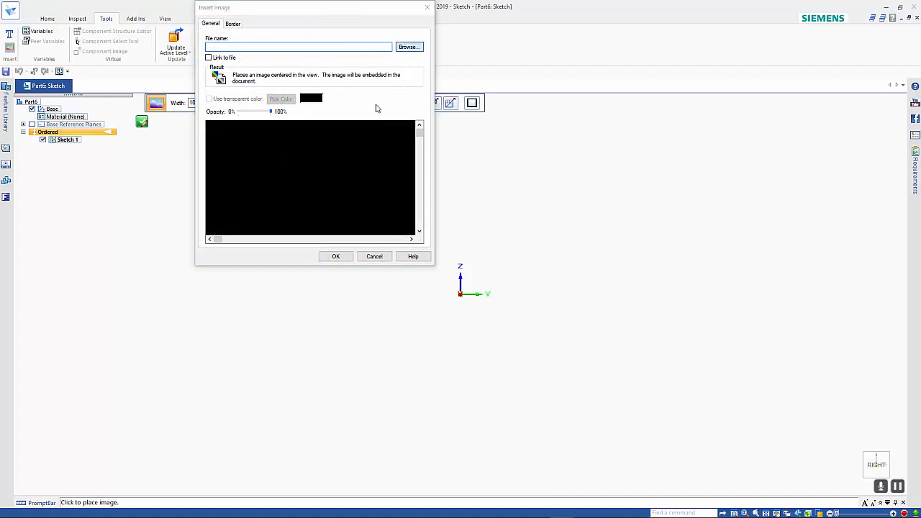
click(270, 76)
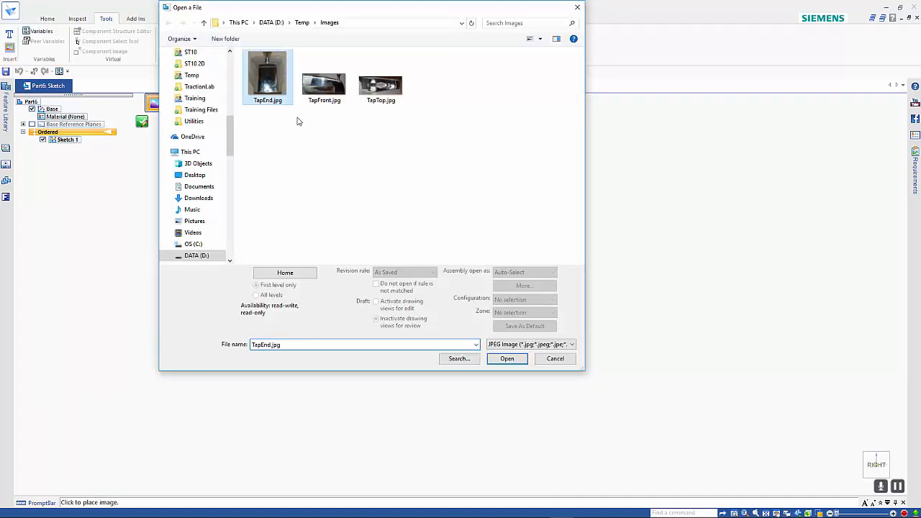
click(507, 358)
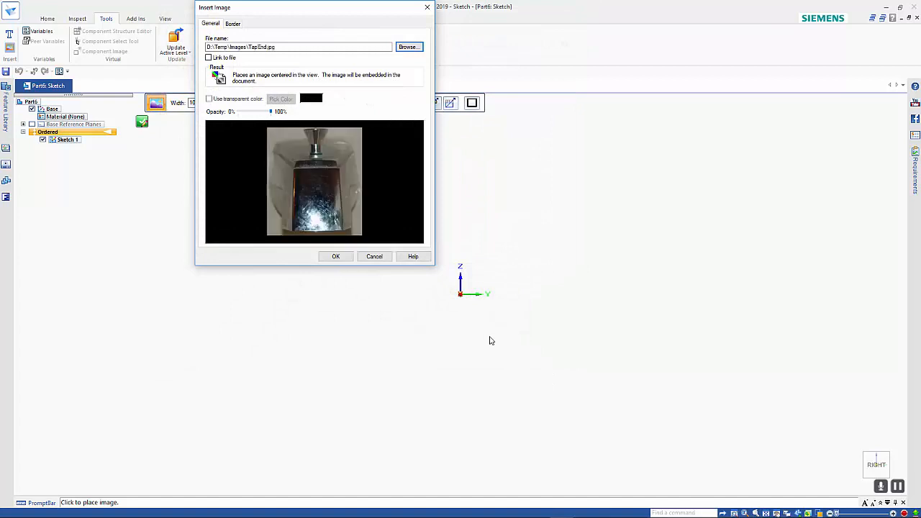
click(335, 256)
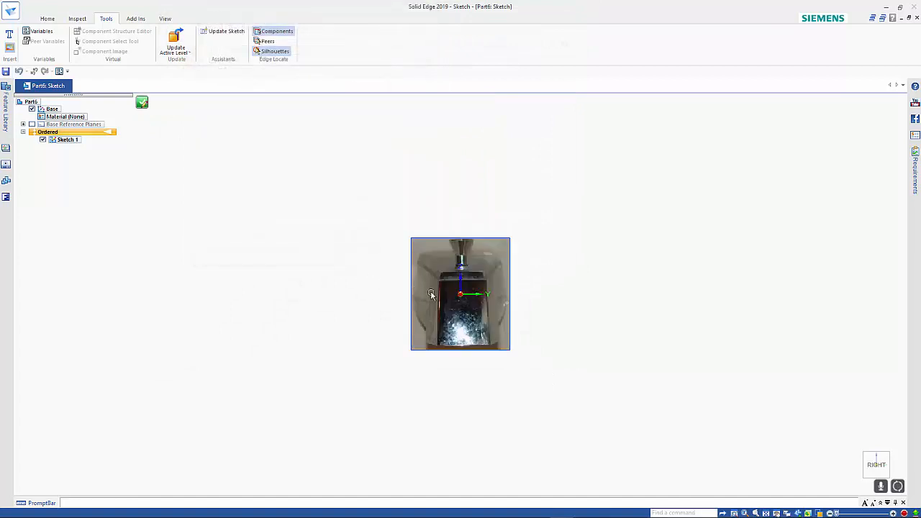
click(487, 290)
scroll(487, 290, up, 3)
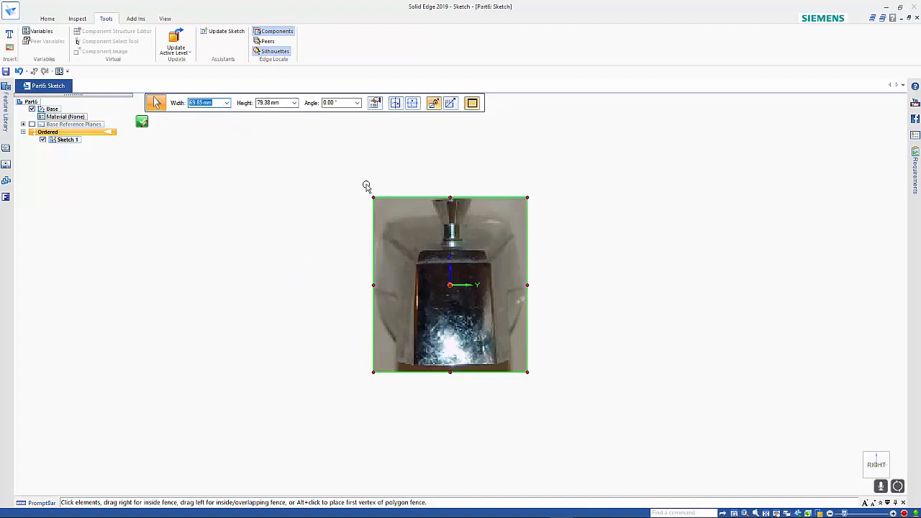
click(142, 123)
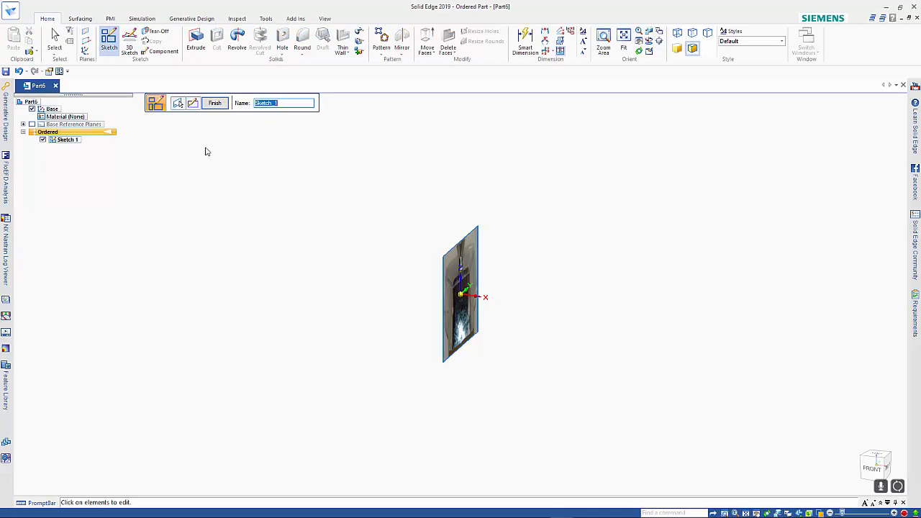
Reopen the sketch and draw a horizontal line about 33 mm long along the upper edge of the tap body in the photo.
click(193, 103)
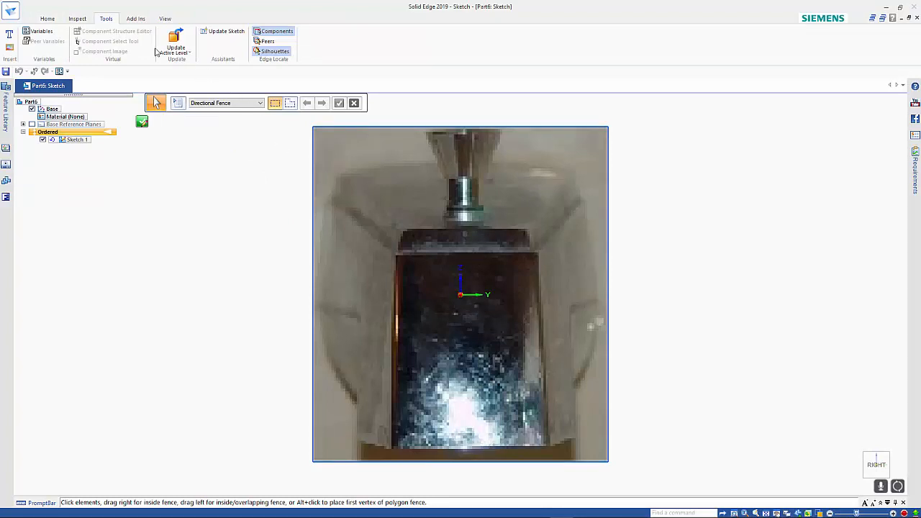
click(48, 18)
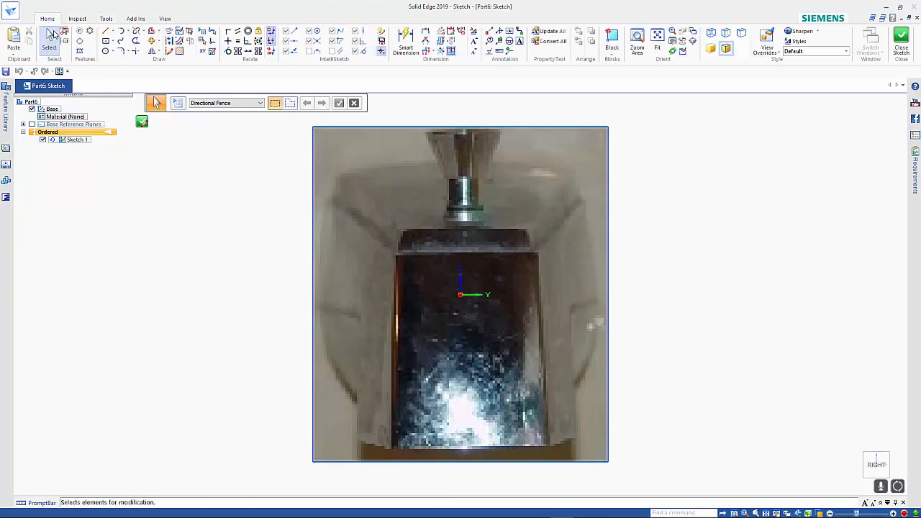
click(105, 31)
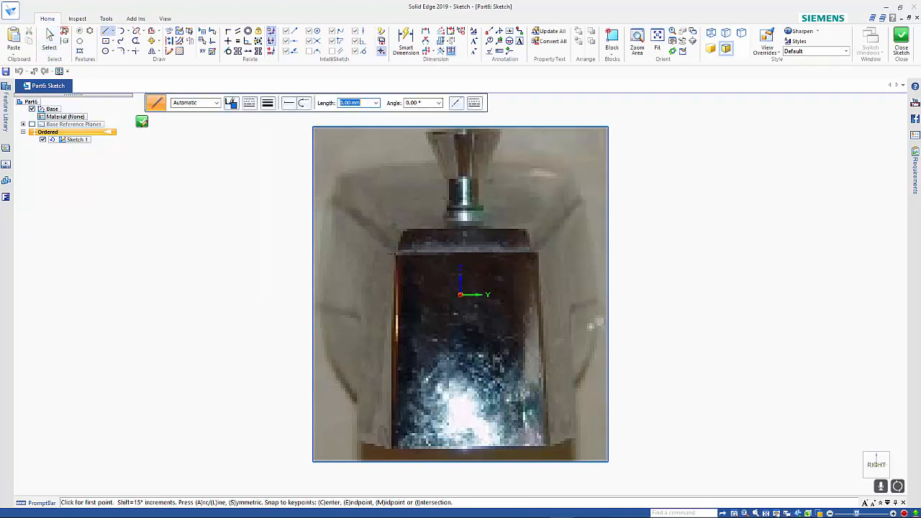
click(395, 253)
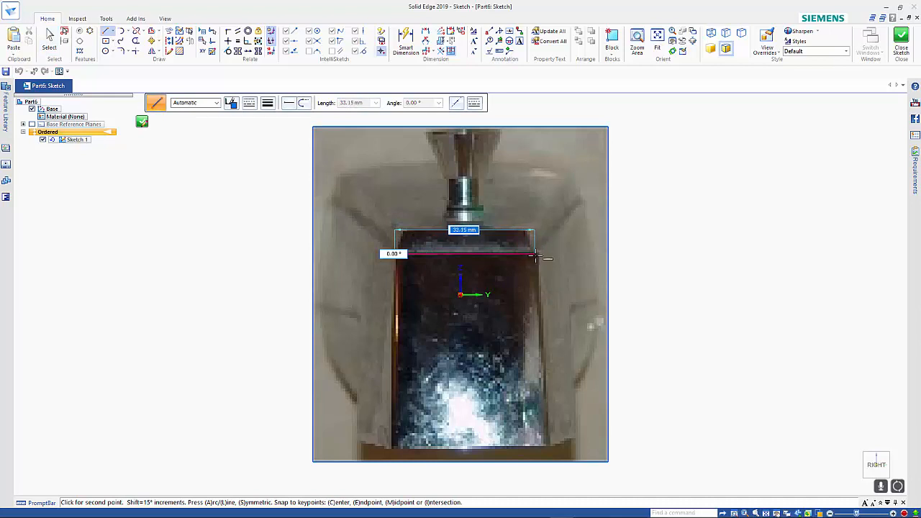
click(536, 254)
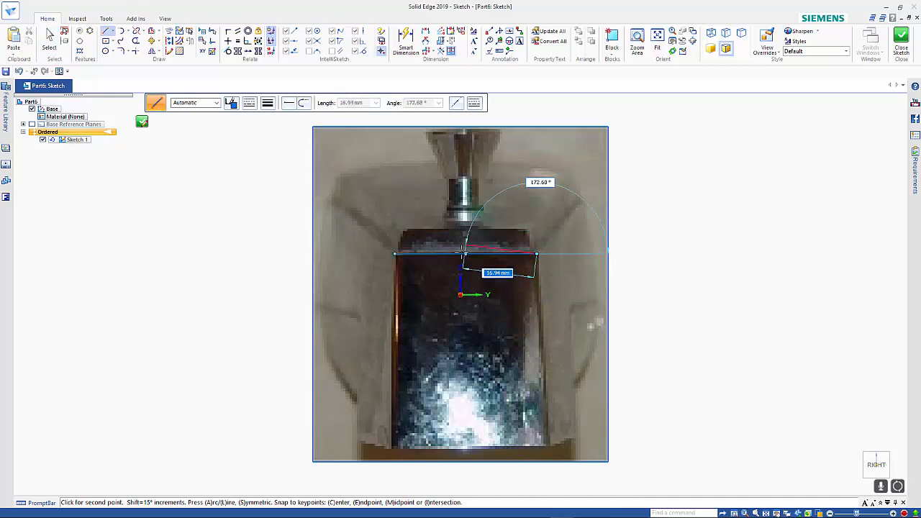
key(Escape)
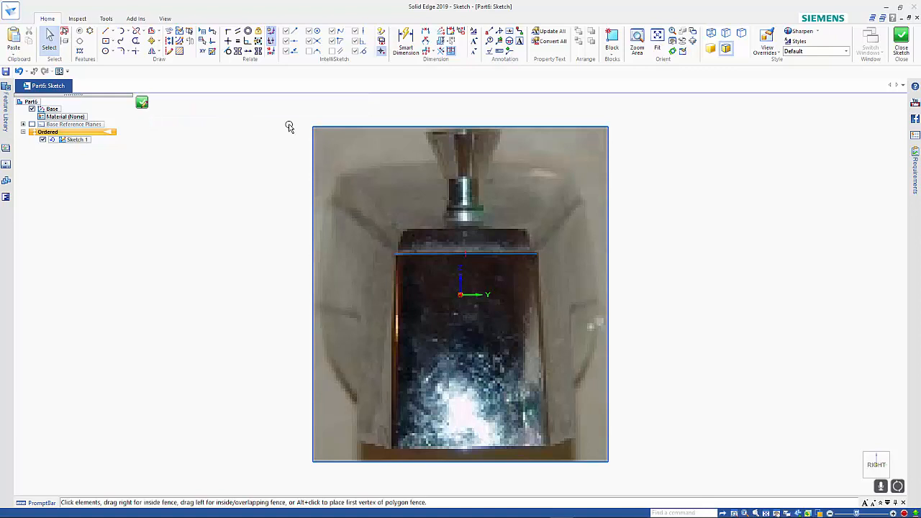
Move the photo and the line together horizontally so that the line's midpoint sits directly above the origin.
key(ctrl+a)
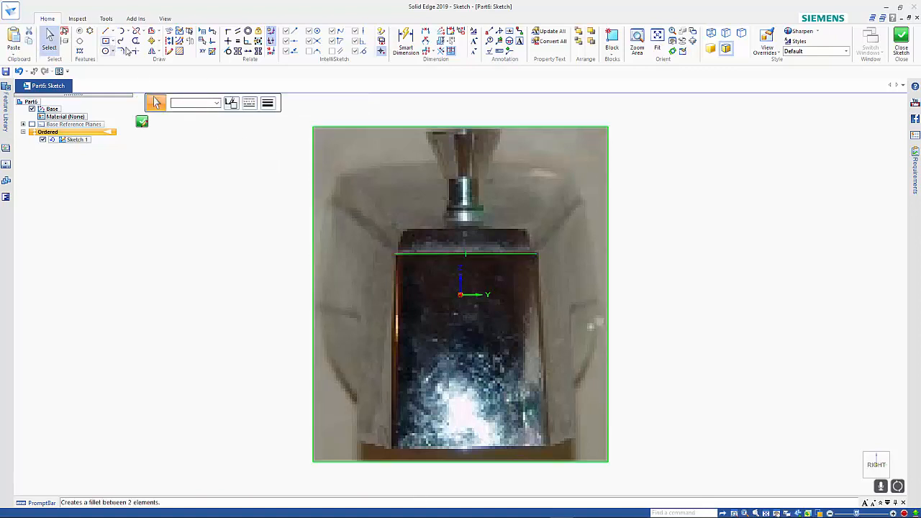
click(151, 40)
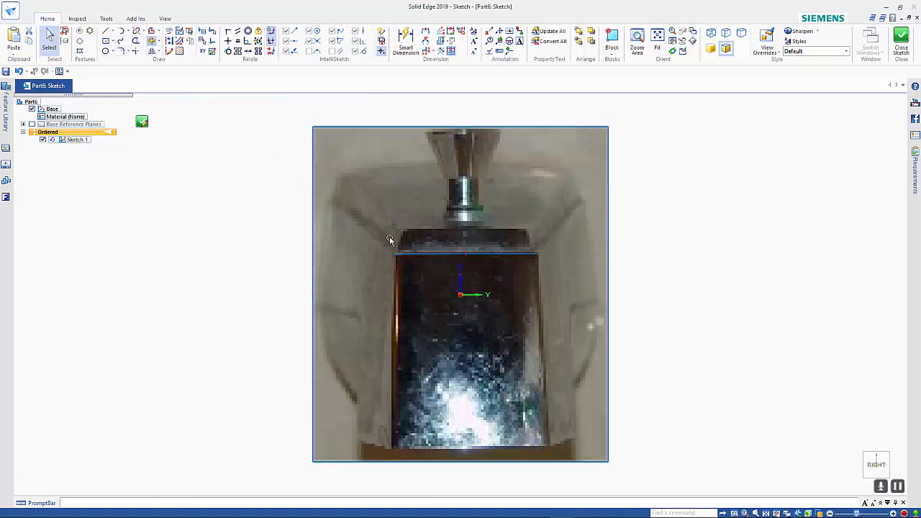
click(469, 255)
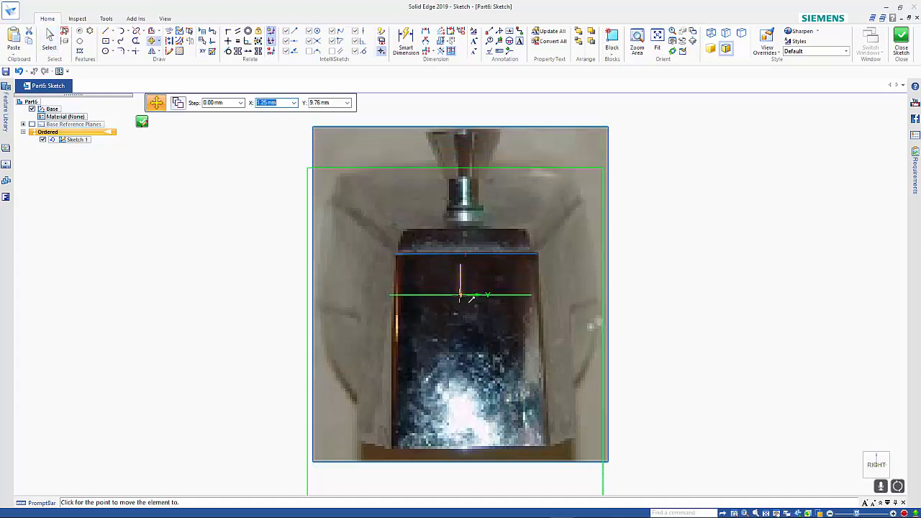
click(461, 255)
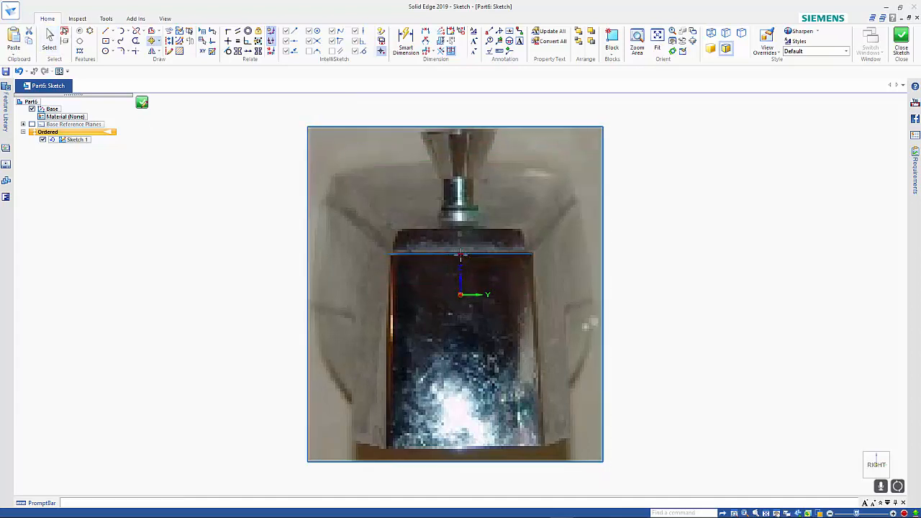
key(Escape)
key(ctrl+a)
key(Escape)
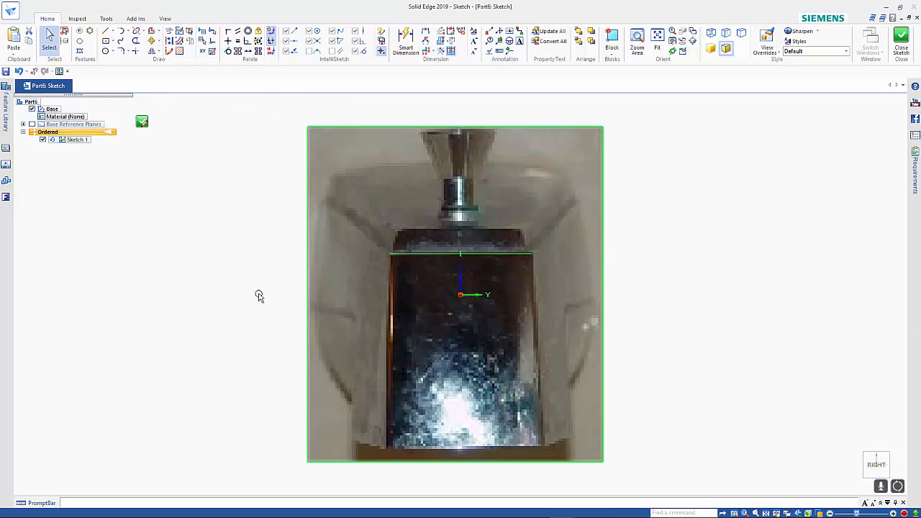
click(254, 293)
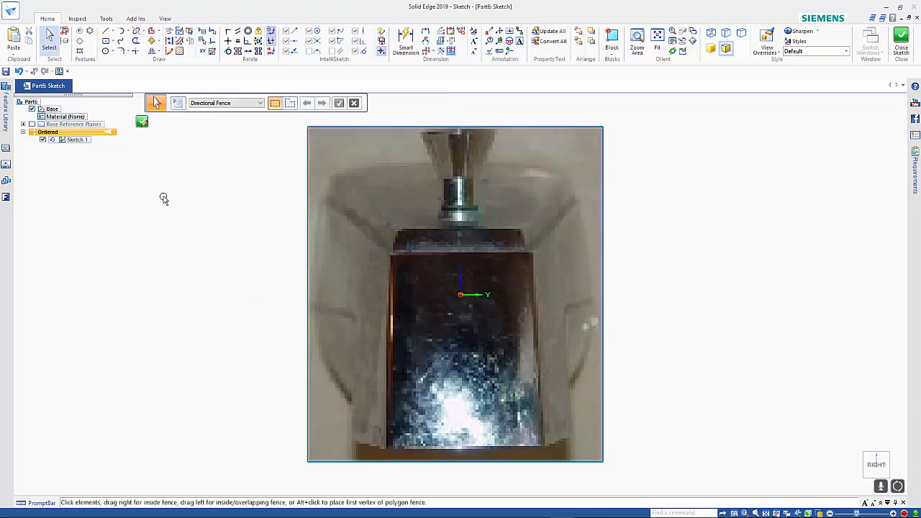
Close the sketch and name it EnPhoto.
click(144, 122)
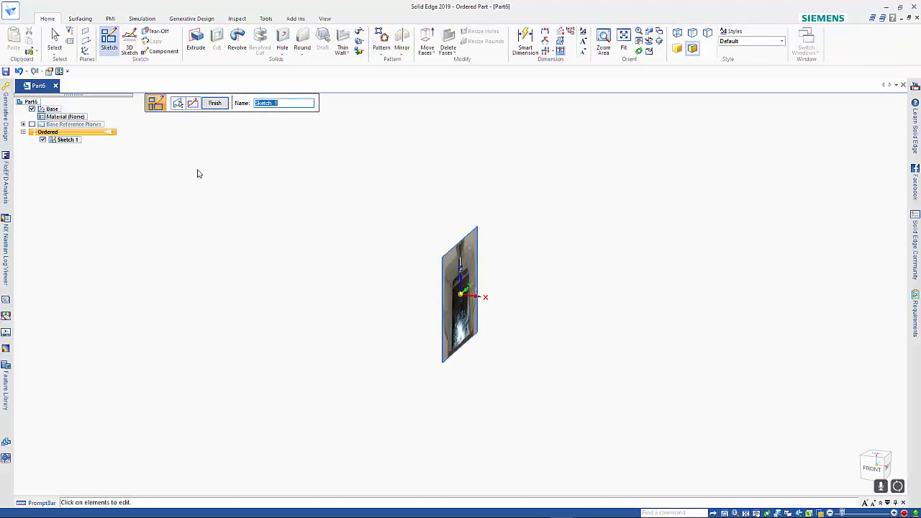
text(EnPhoto)
key(Return)
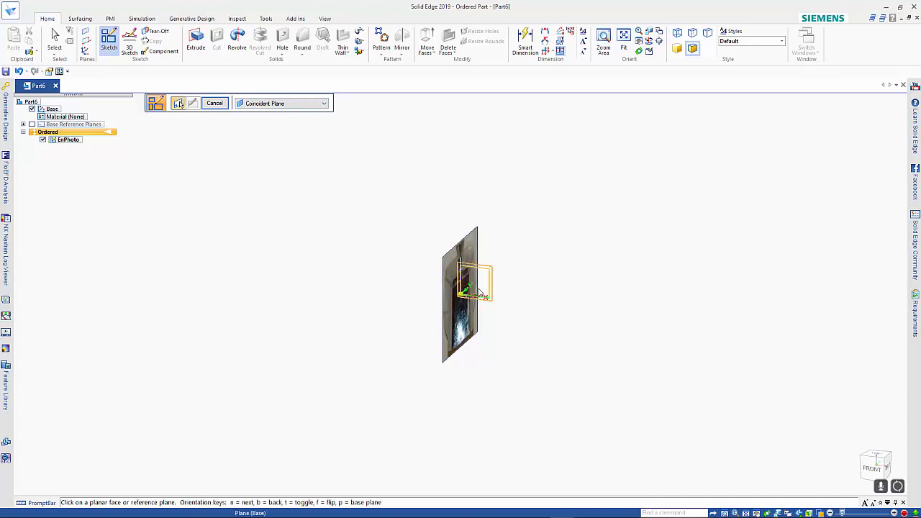
Start another sketch on the XZ base reference plane.
click(481, 291)
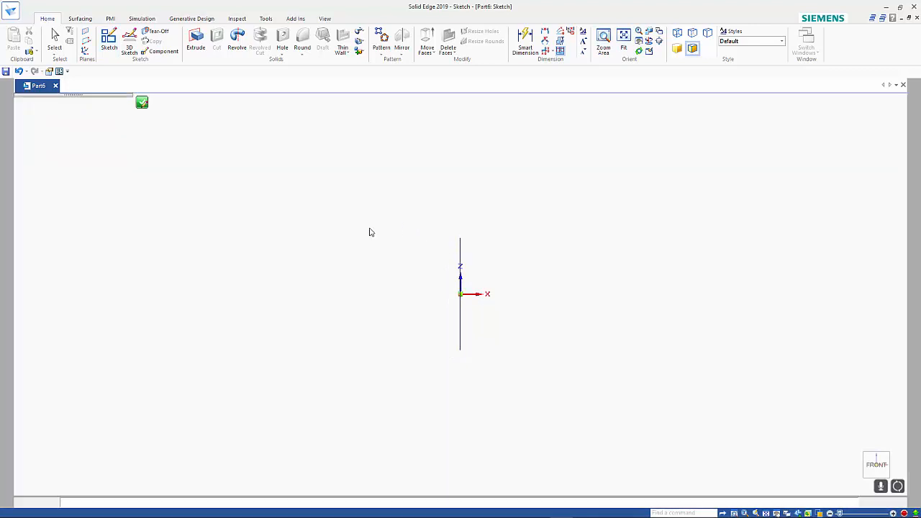
key(l)
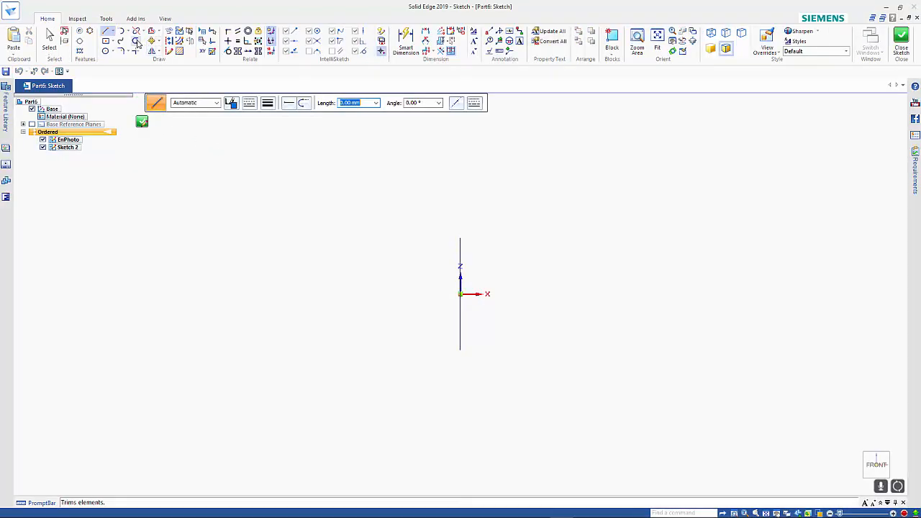
Add the Insert Image command to the Quick Access Toolbar.
click(106, 19)
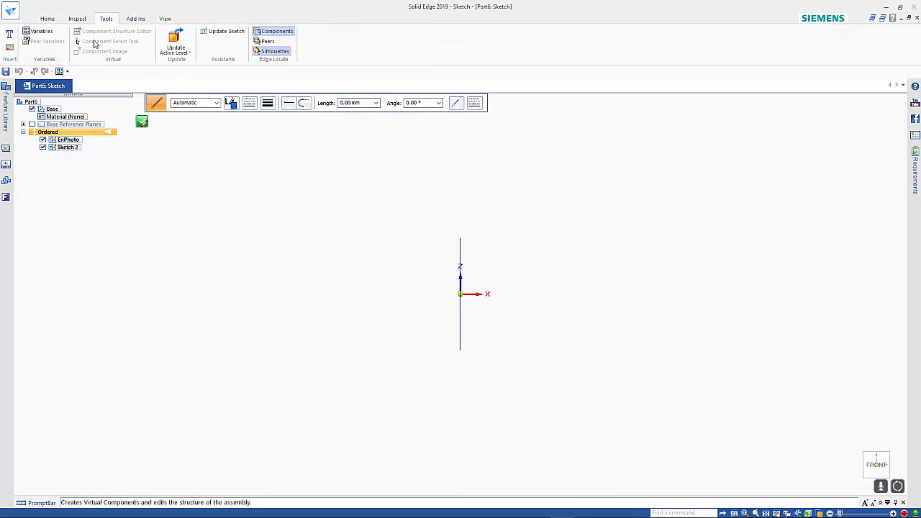
right_click(8, 48)
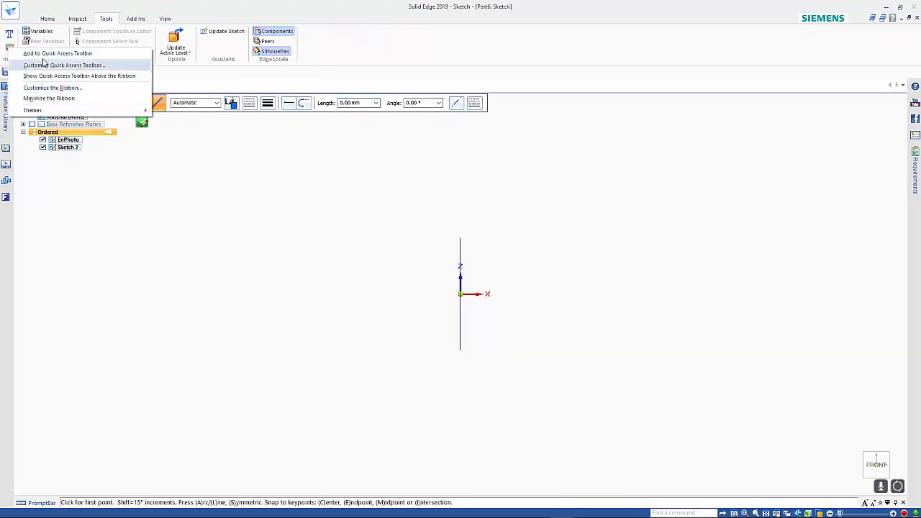
click(69, 57)
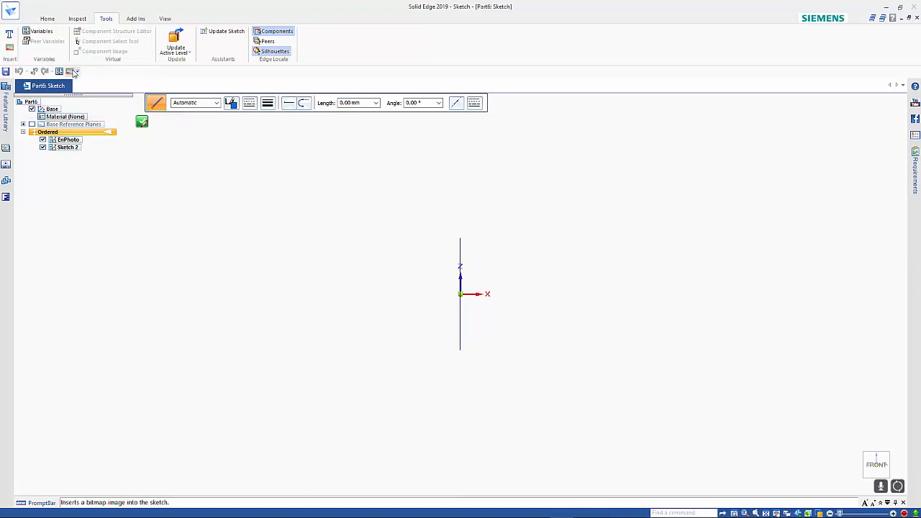
click(47, 19)
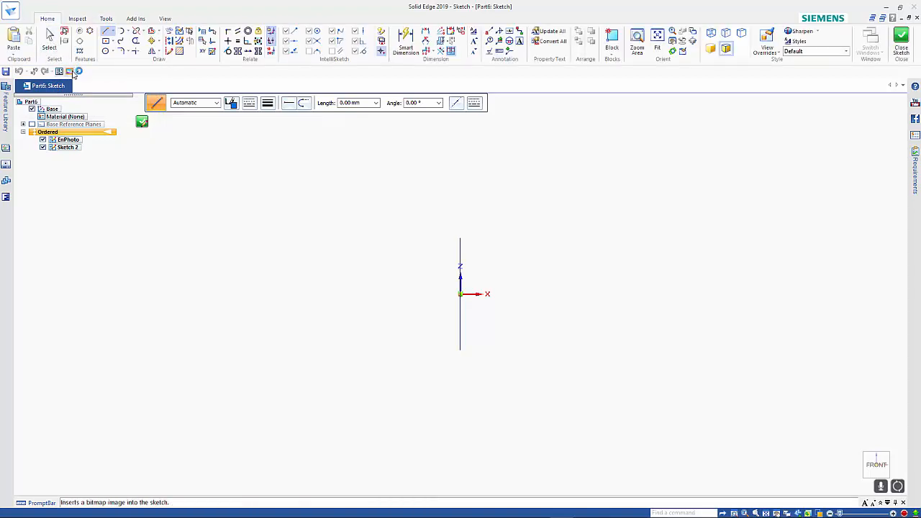
Insert the TapFront.jpg image into the XZ-plane sketch.
click(69, 70)
click(338, 214)
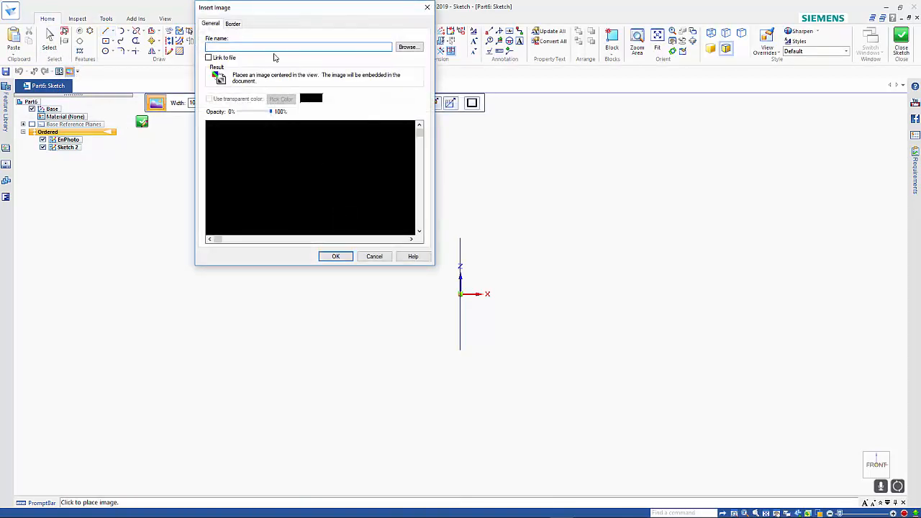
click(408, 46)
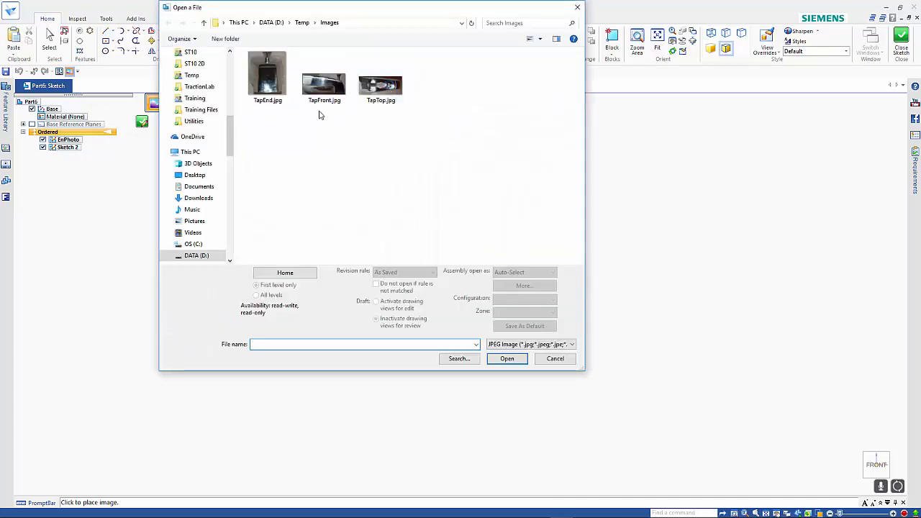
double_click(324, 85)
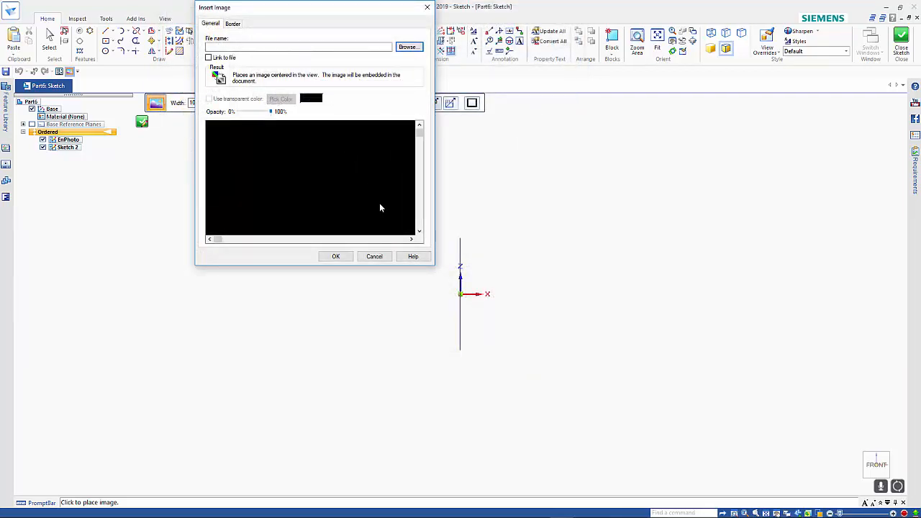
click(337, 256)
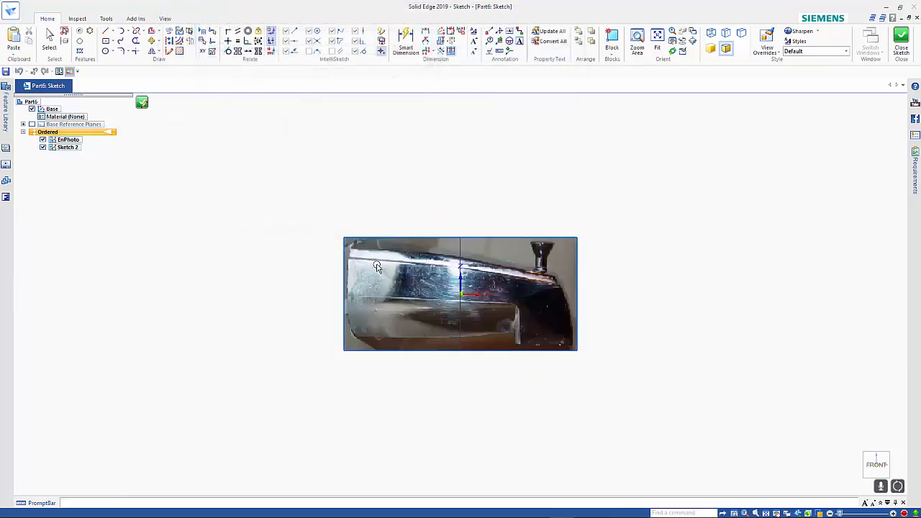
Close and finish the XZ-plane sketch that holds the TapFront photo.
click(390, 292)
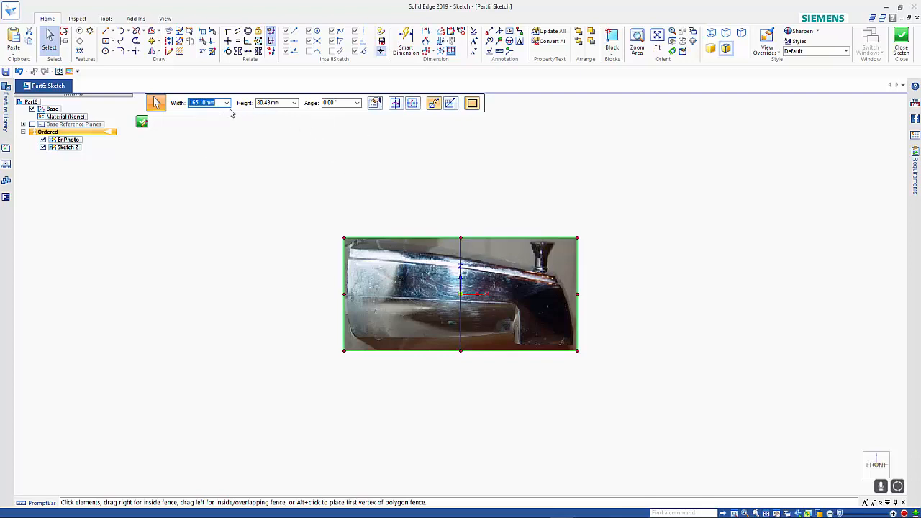
click(142, 121)
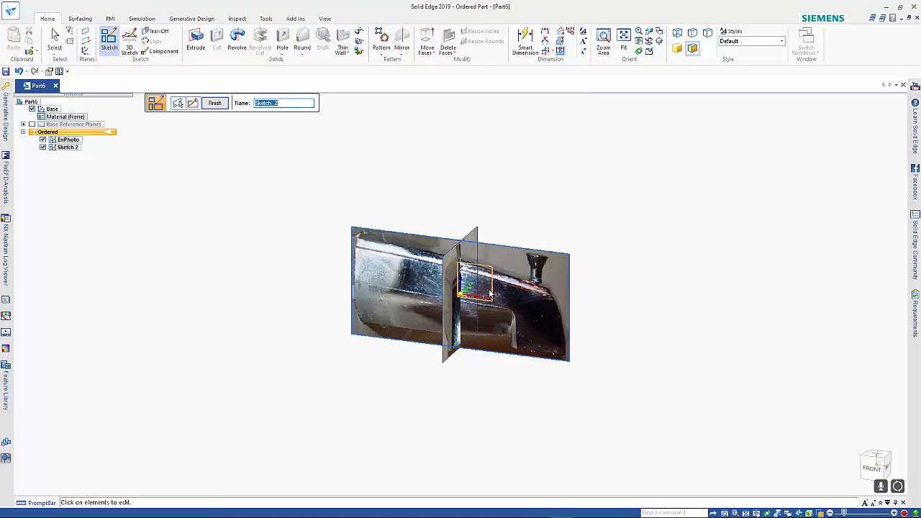
right_click(602, 283)
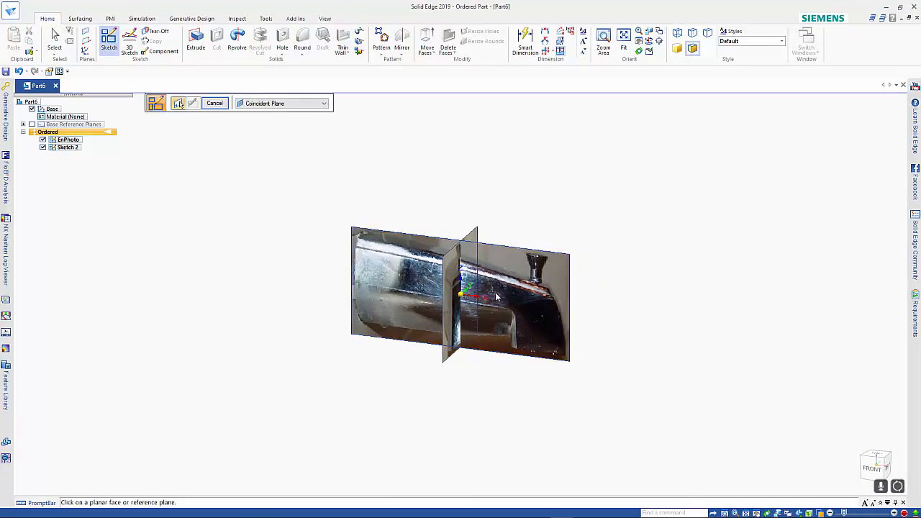
Start a sketch on the XY base reference plane and insert the TapTop.jpg image into it.
click(489, 293)
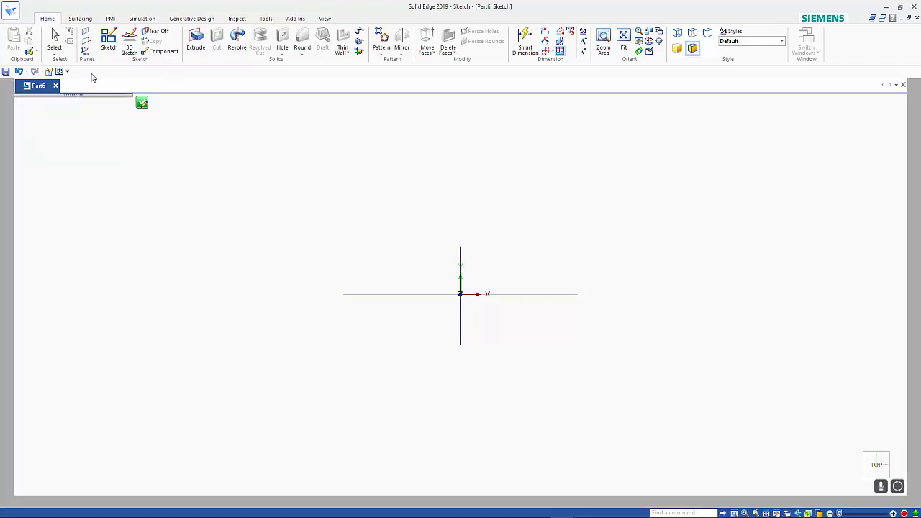
click(69, 71)
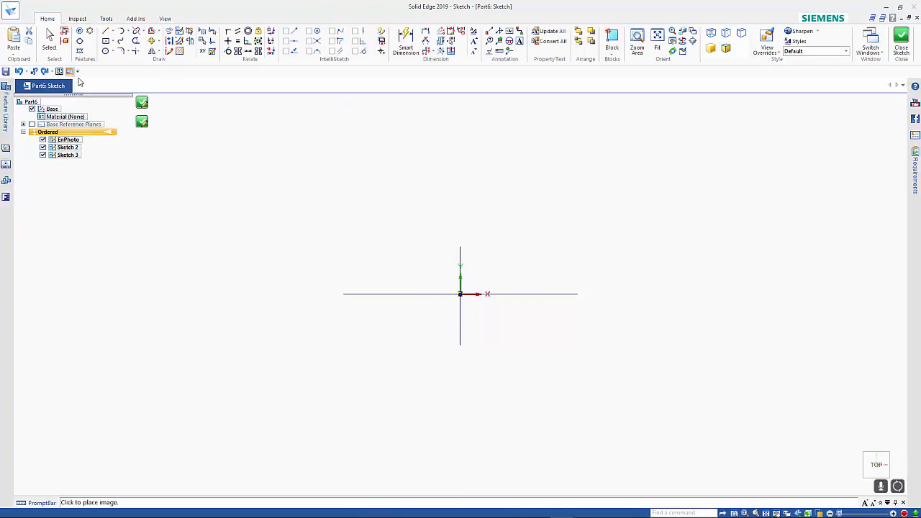
click(158, 104)
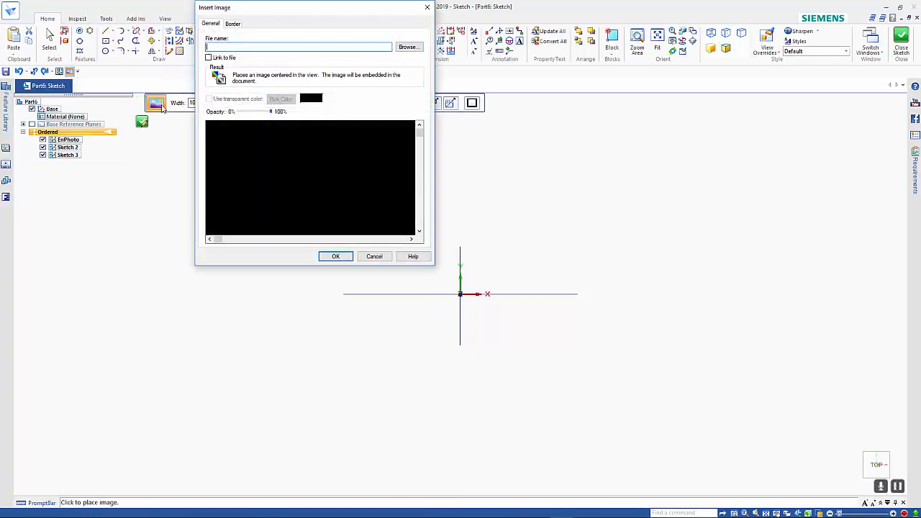
click(407, 47)
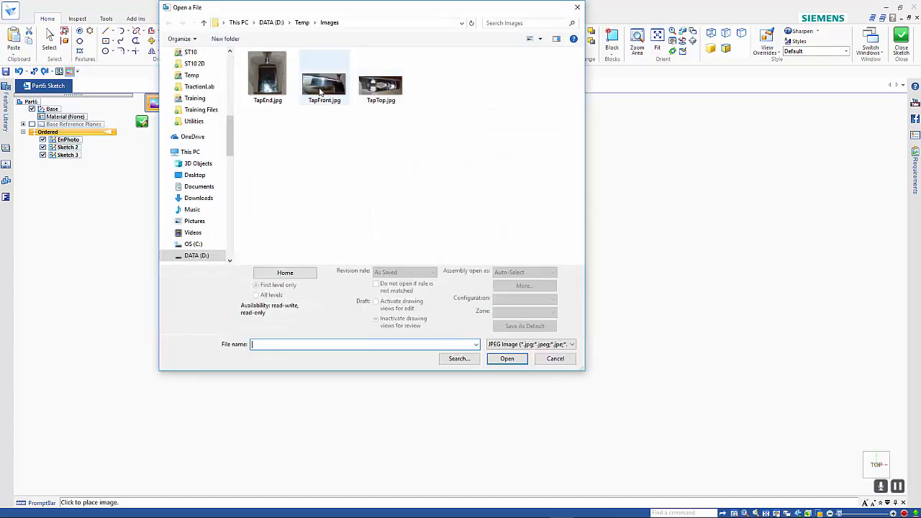
click(378, 90)
click(497, 359)
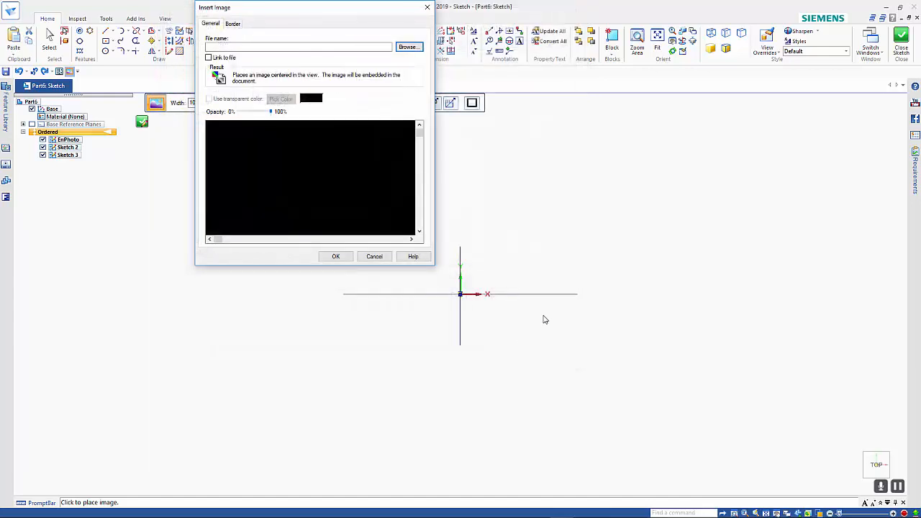
click(335, 256)
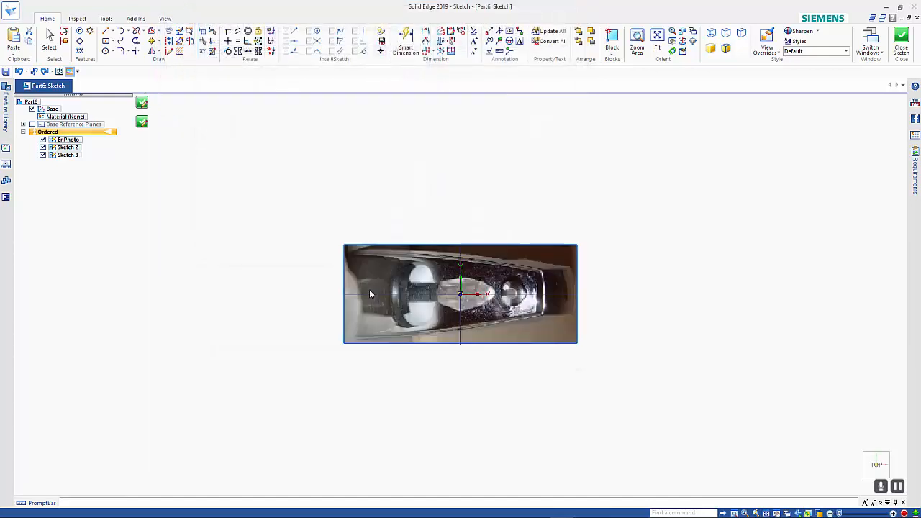
Close and finish the XY-plane sketch containing the TapTop photo.
mouse_move(455, 384)
middle_down()
mouse_move(422, 286)
mouse_move(372, 229)
mouse_move(352, 271)
middle_up()
click(141, 121)
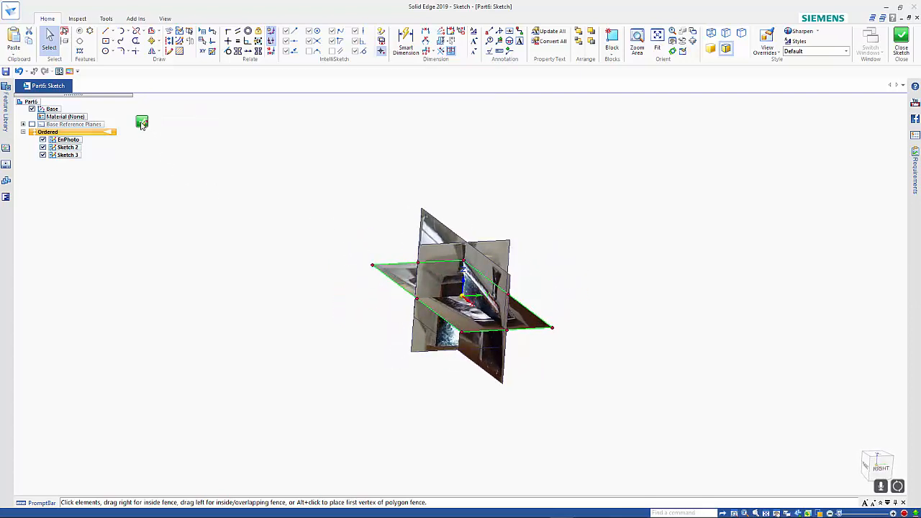
middle_drag(208, 168, 243, 196)
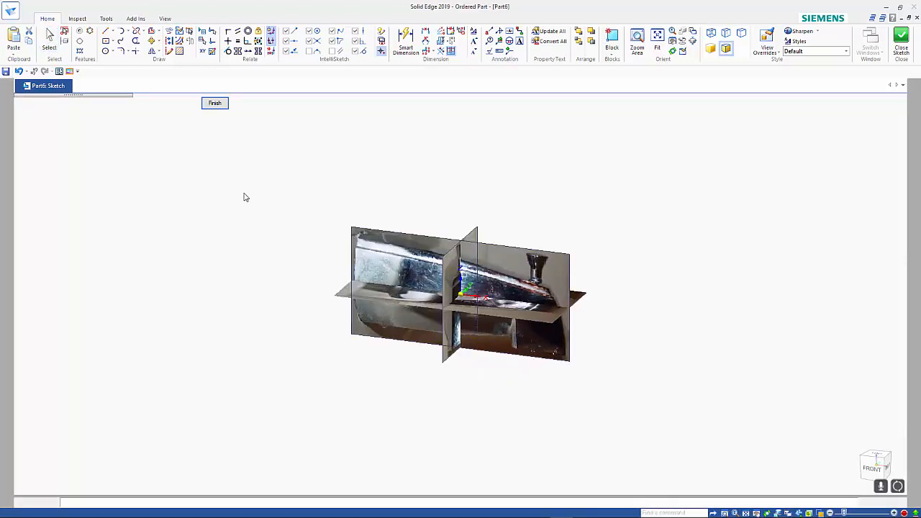
click(215, 103)
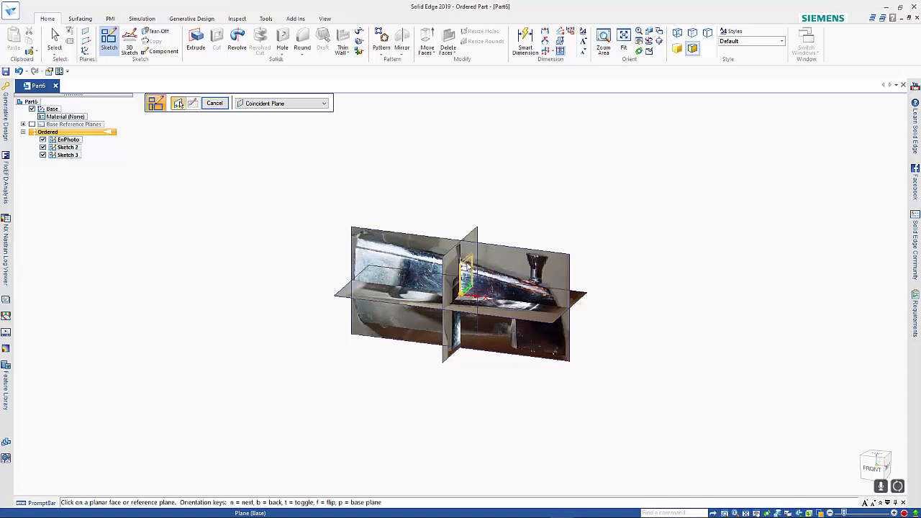
Start a sketch on the YZ plane and draw a 65 mm horizontal line, symmetric about the vertical axis, across the photo's knob.
click(471, 270)
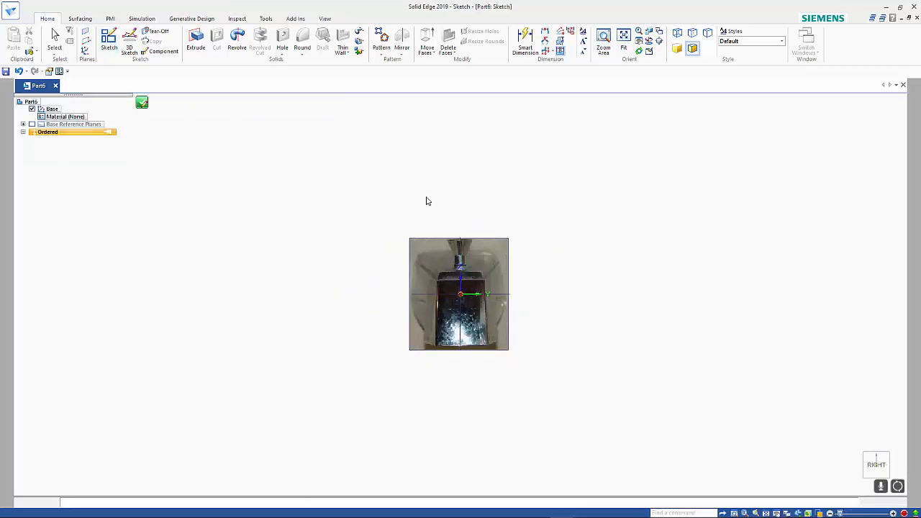
key(l)
scroll(446, 212, up, 3)
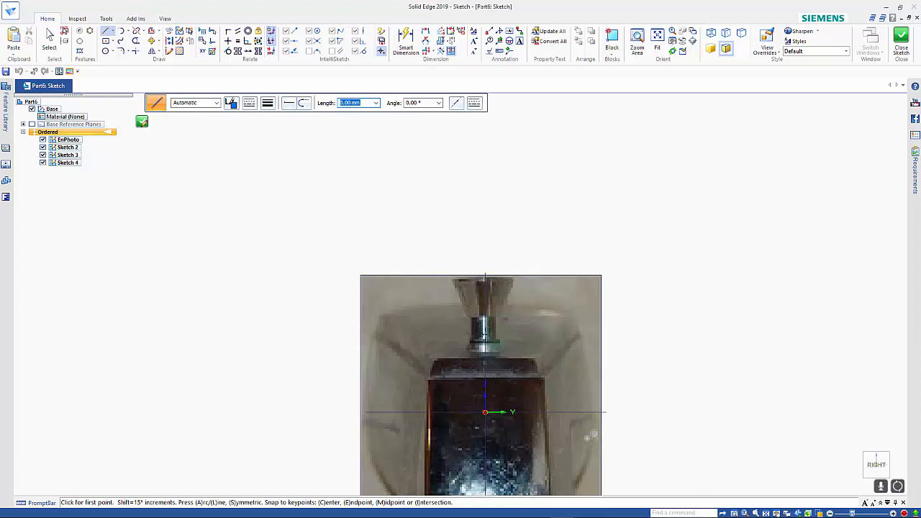
click(495, 316)
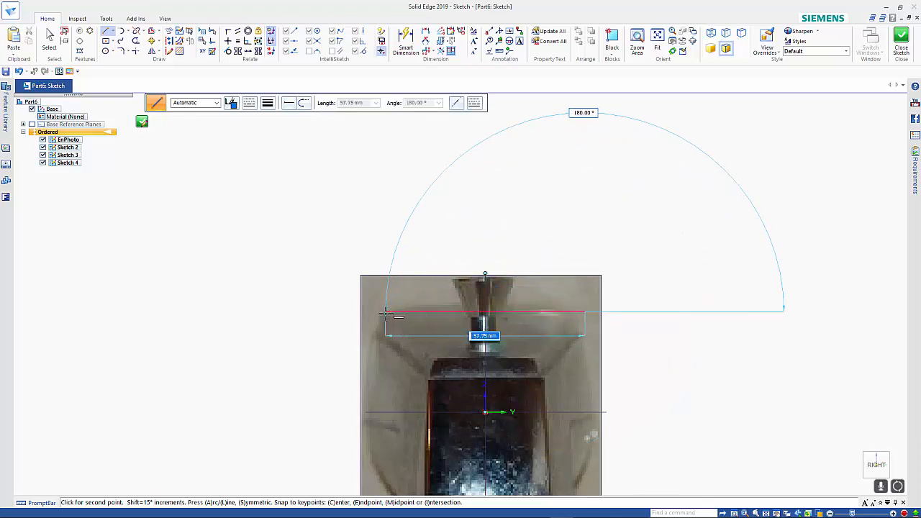
text(65)
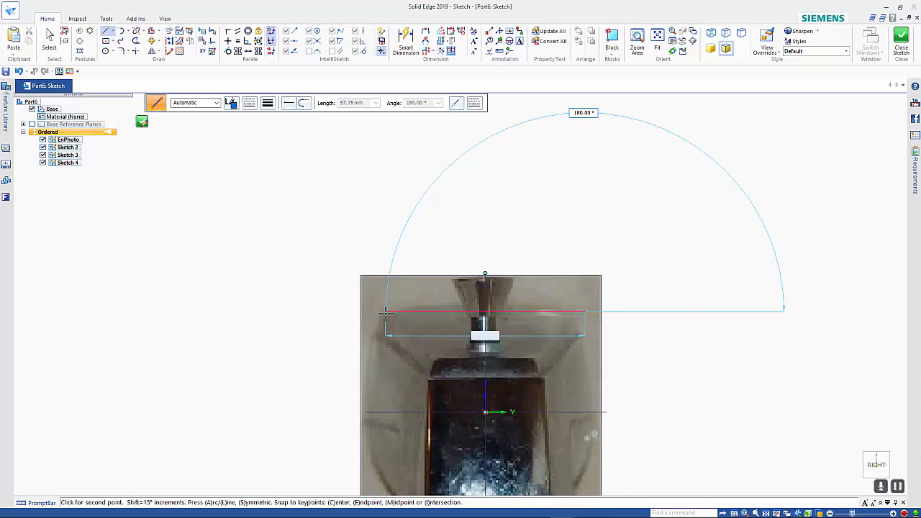
key(Tab)
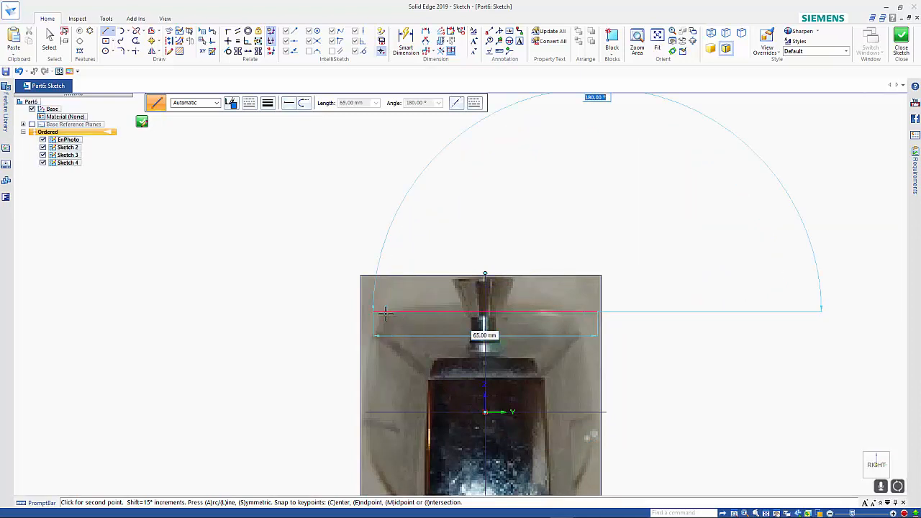
click(386, 313)
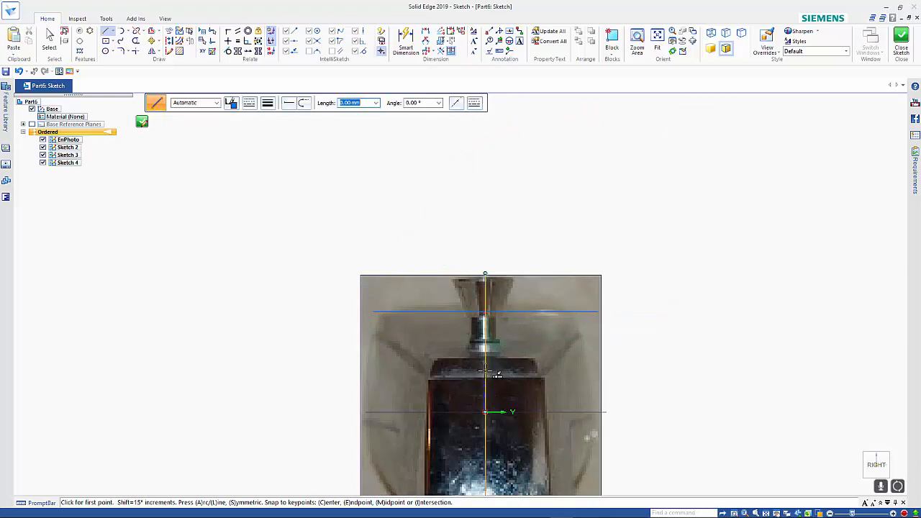
Draw a 35 mm horizontal line symmetric about the vertical axis, below the 65 mm line near the upper edge of the dark tap body.
click(485, 370)
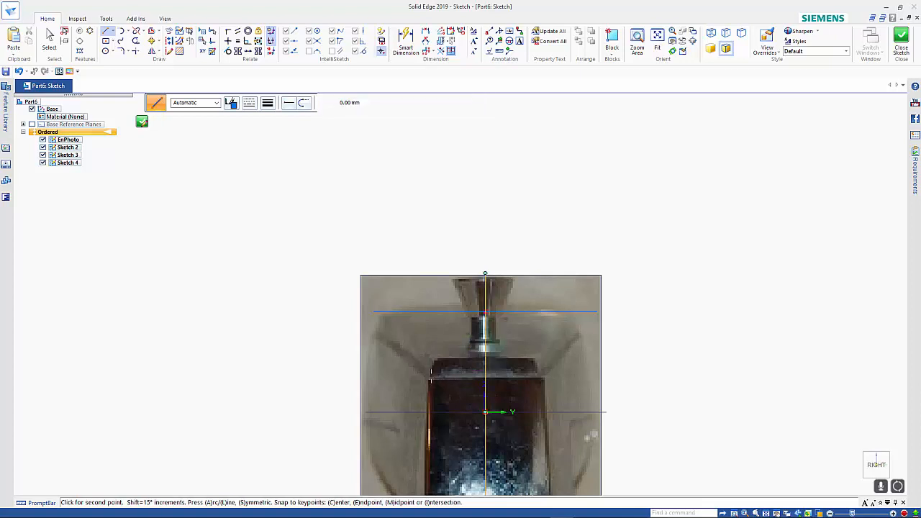
text(35)
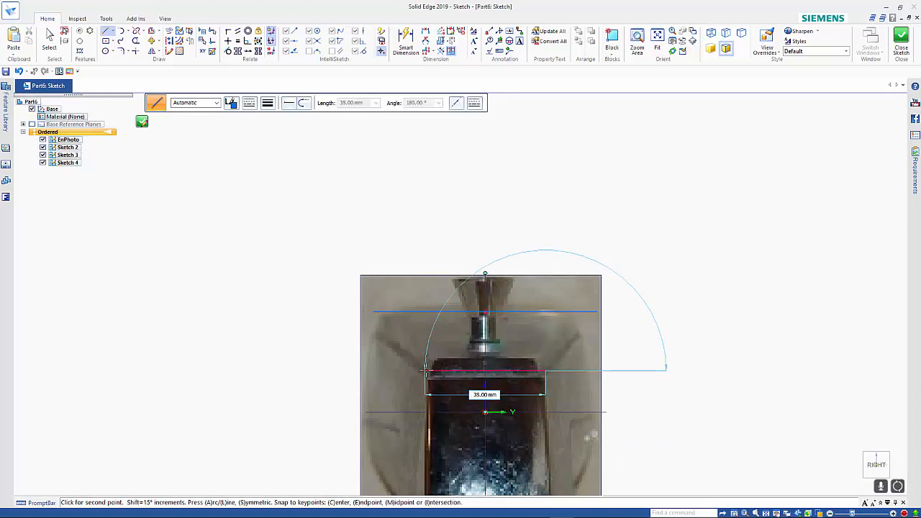
key(Return)
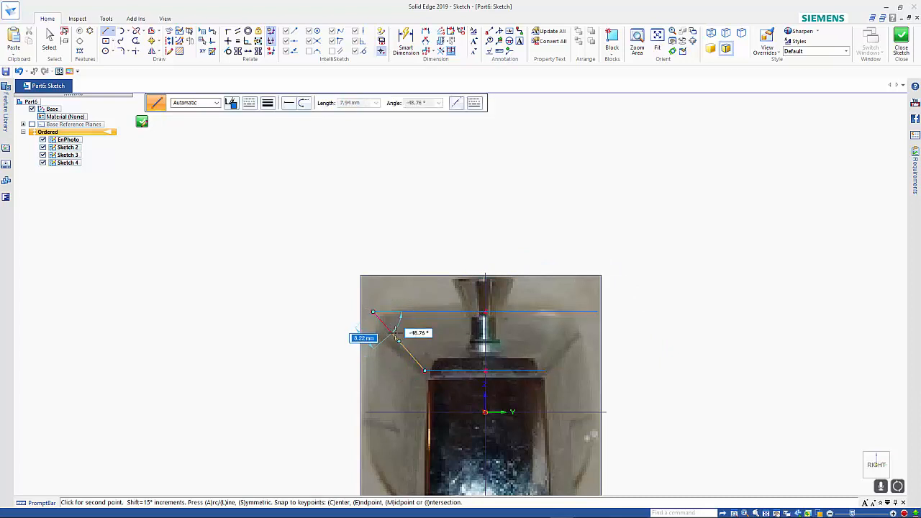
Join the ends of the two horizontal lines with a slanted line on each side, and close the YZ-plane sketch.
click(372, 311)
click(548, 371)
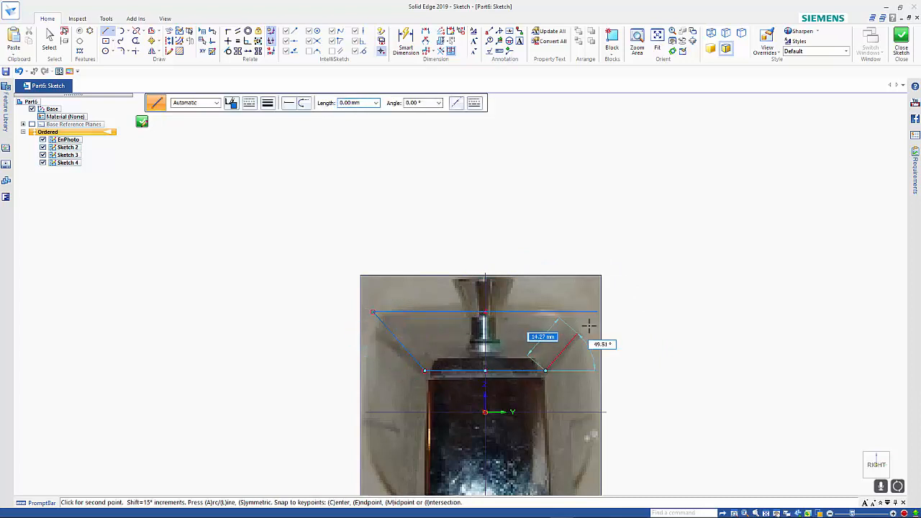
click(597, 312)
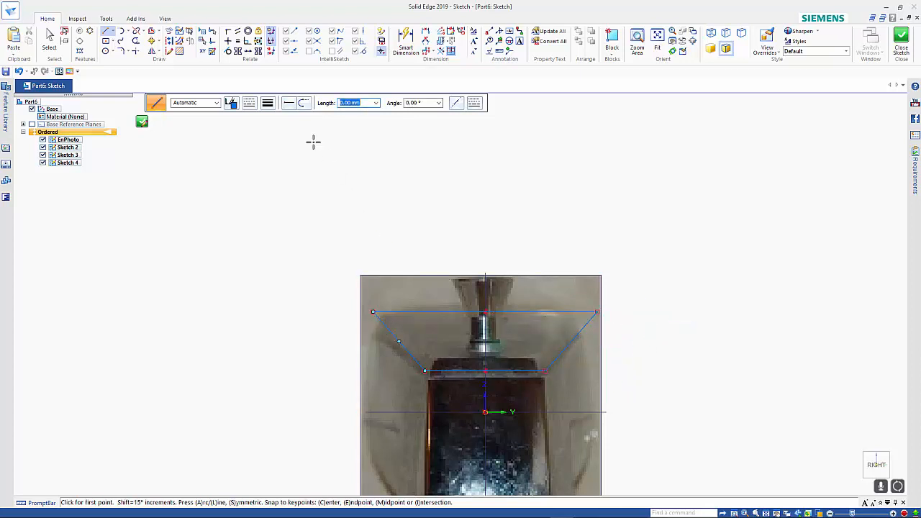
click(141, 123)
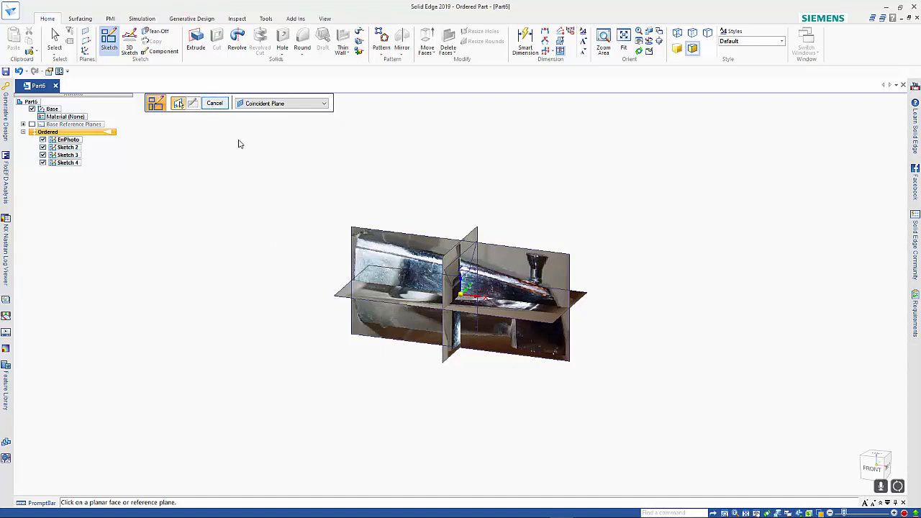
Start a sketch on the XZ plane and draw a three-point arc along the tap's upper edge, from the photo's left edge to the knob base.
click(475, 288)
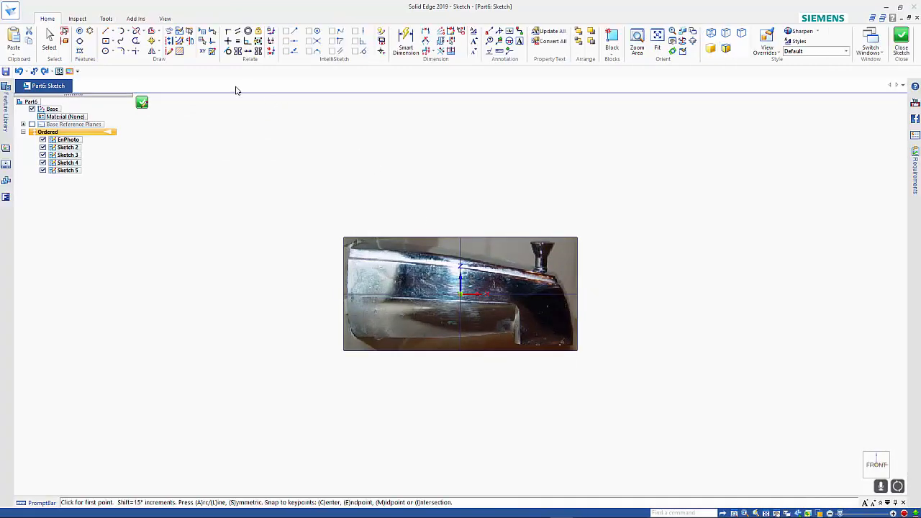
click(127, 31)
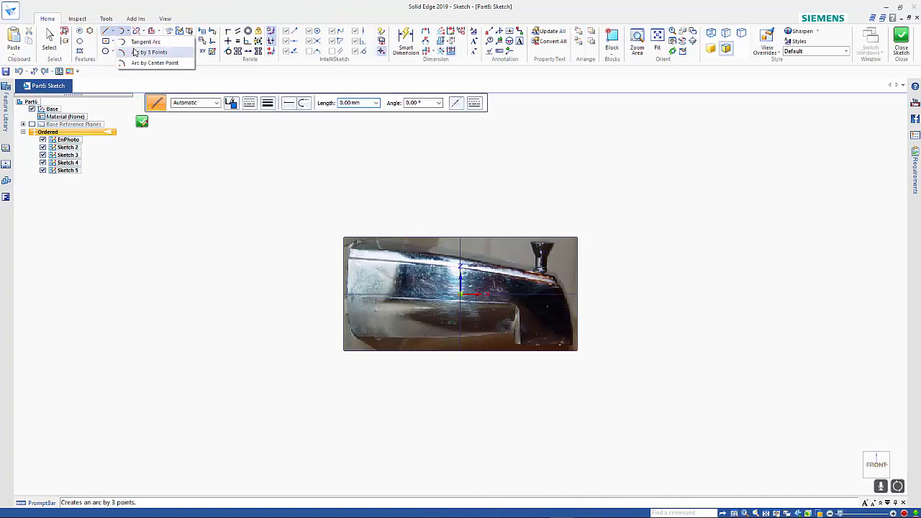
click(149, 51)
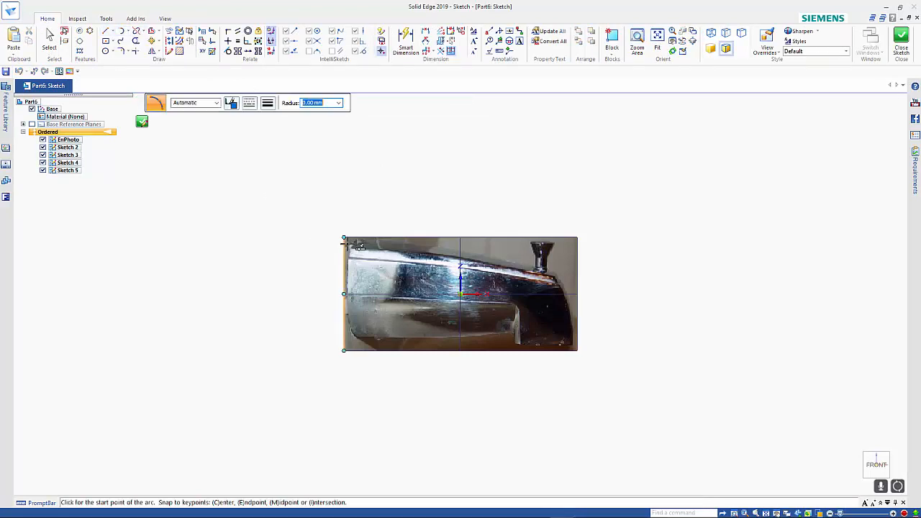
click(344, 241)
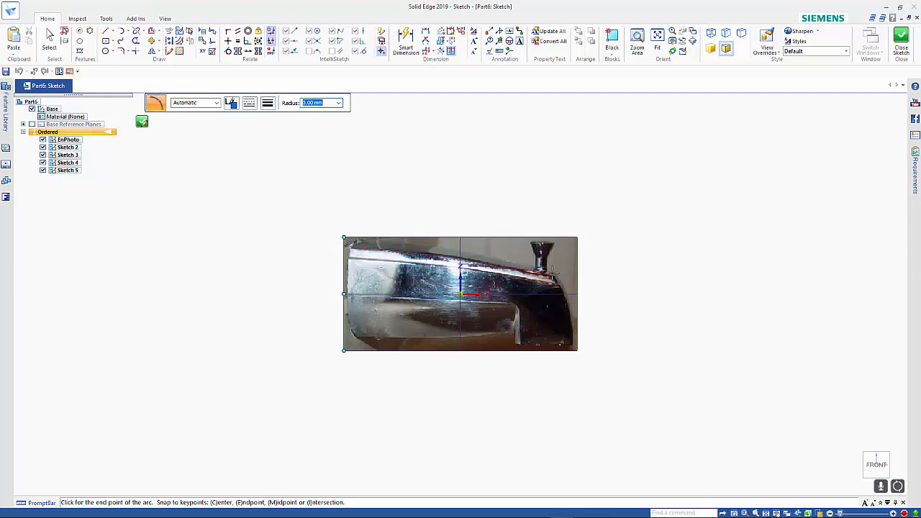
click(556, 271)
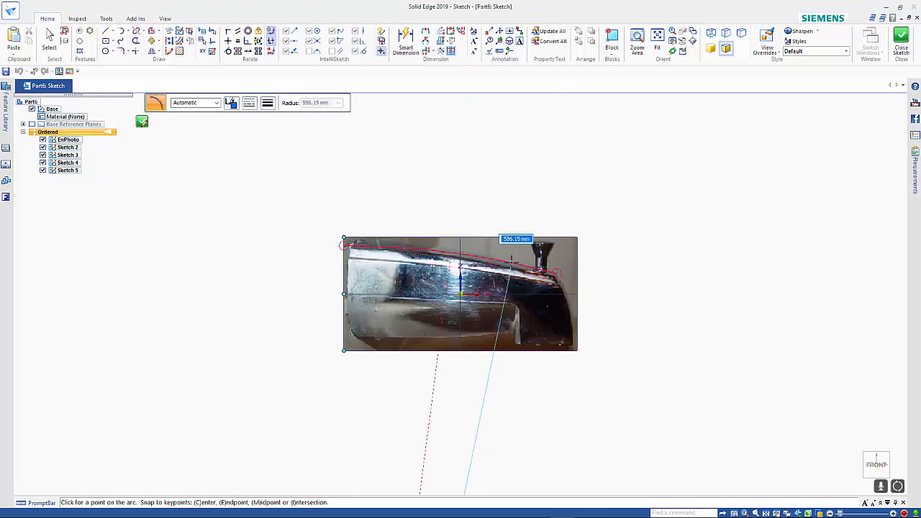
click(505, 257)
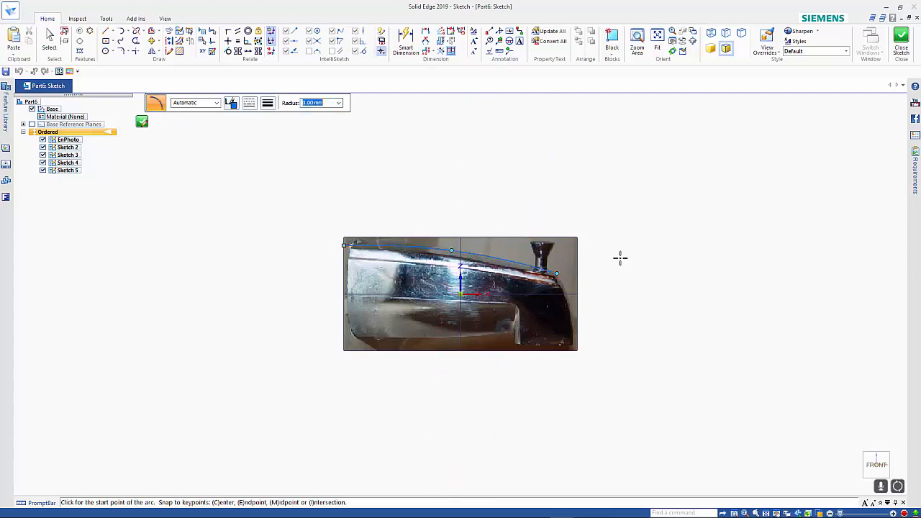
key(Escape)
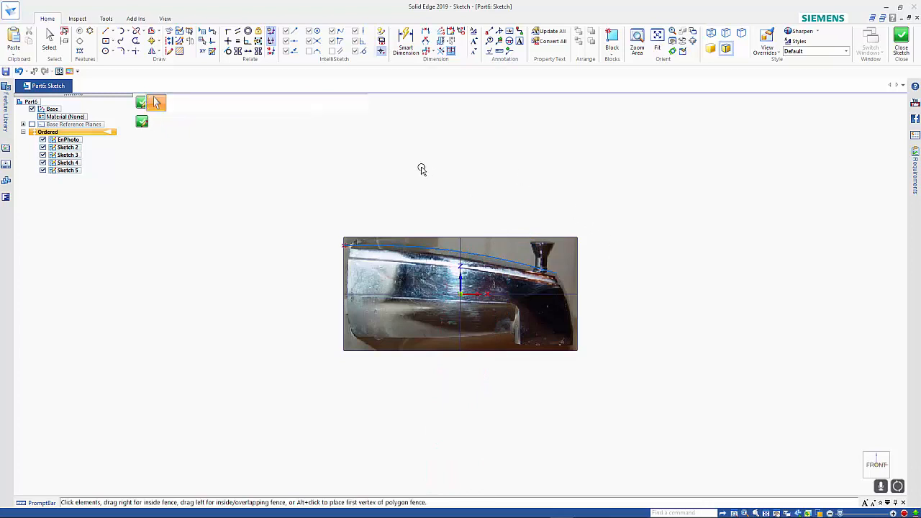
Apply a horizontal relation between the arc's left endpoint and the 65 mm line in the YZ-plane sketch.
click(227, 41)
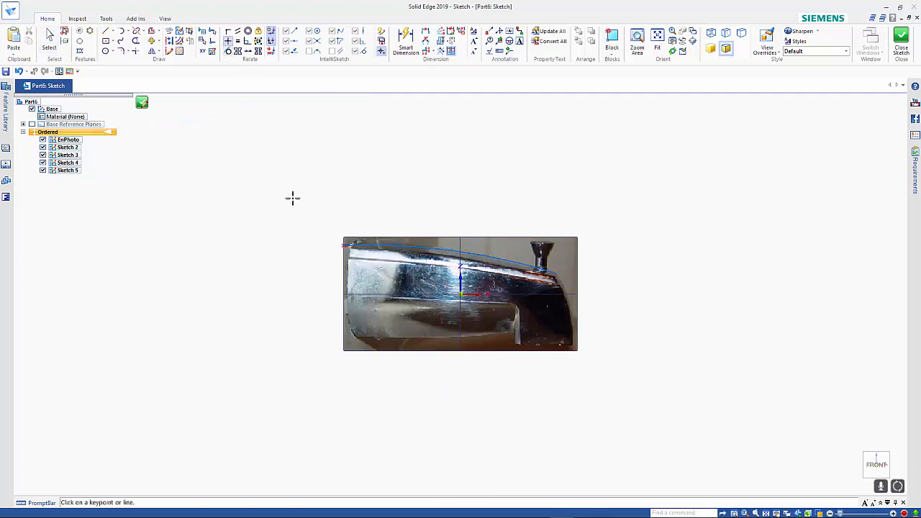
click(343, 245)
middle_drag(690, 277, 670, 304)
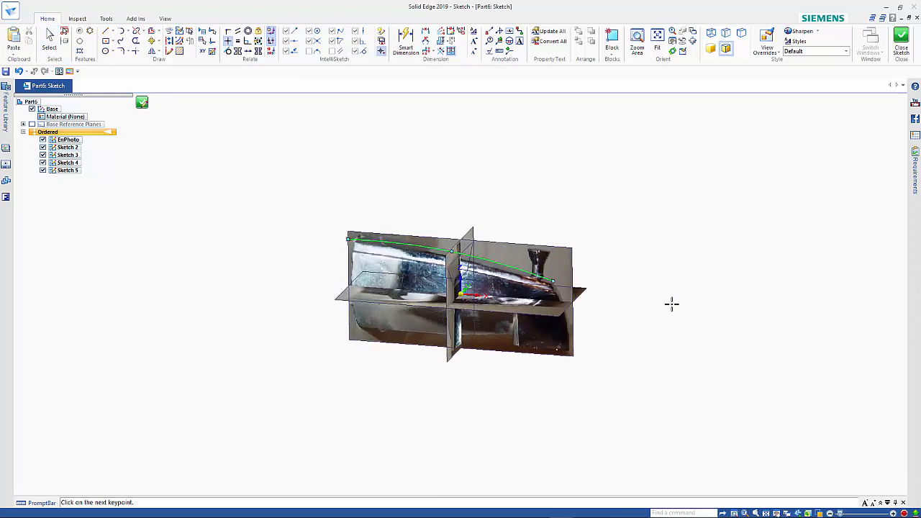
click(474, 256)
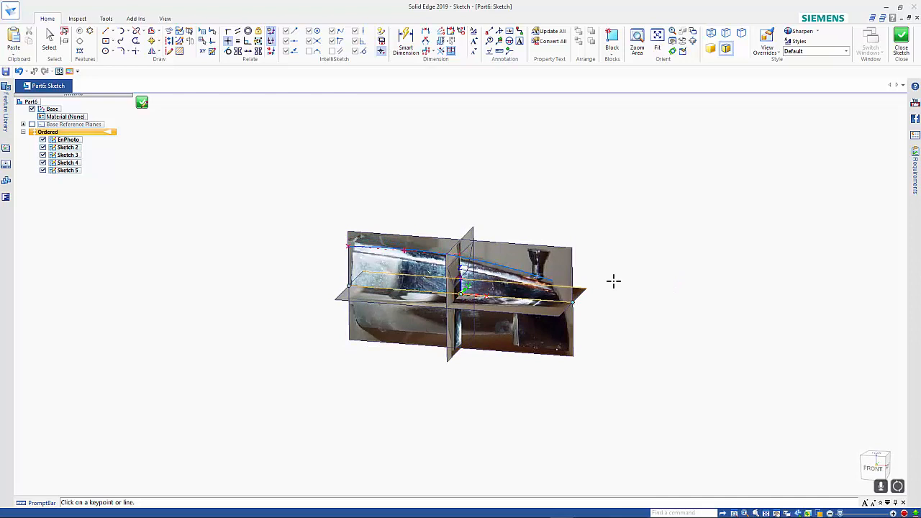
mouse_move(656, 272)
middle_down()
mouse_move(654, 249)
mouse_move(667, 238)
middle_up()
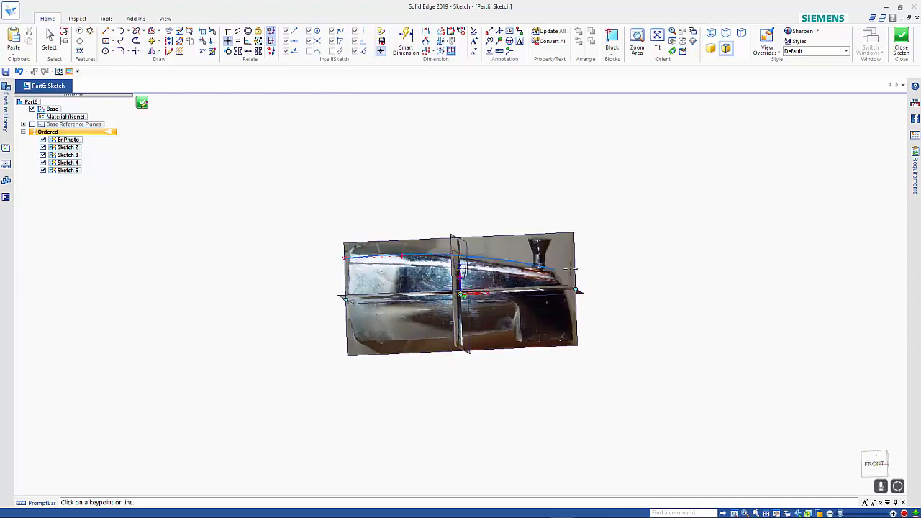
Apply a horizontal relation between the arc's right endpoint and the 35 mm line in the YZ-plane sketch.
click(555, 269)
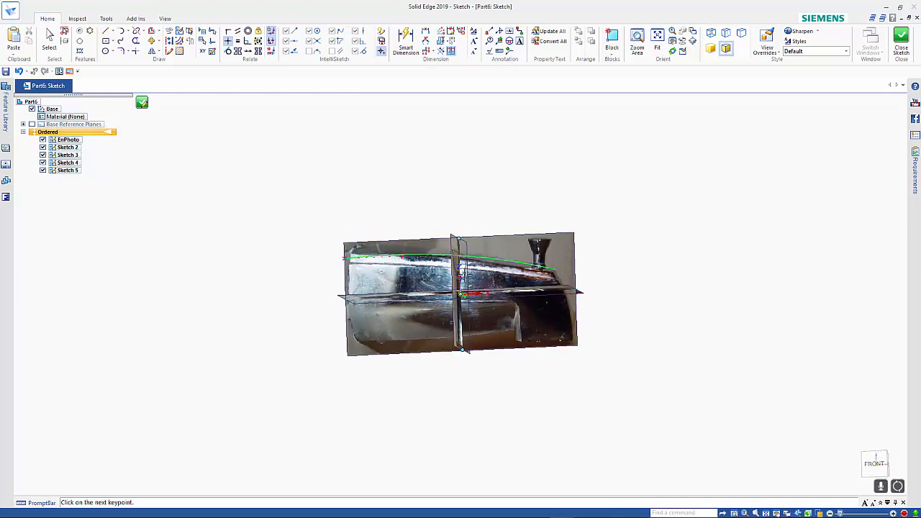
middle_drag(493, 273, 504, 272)
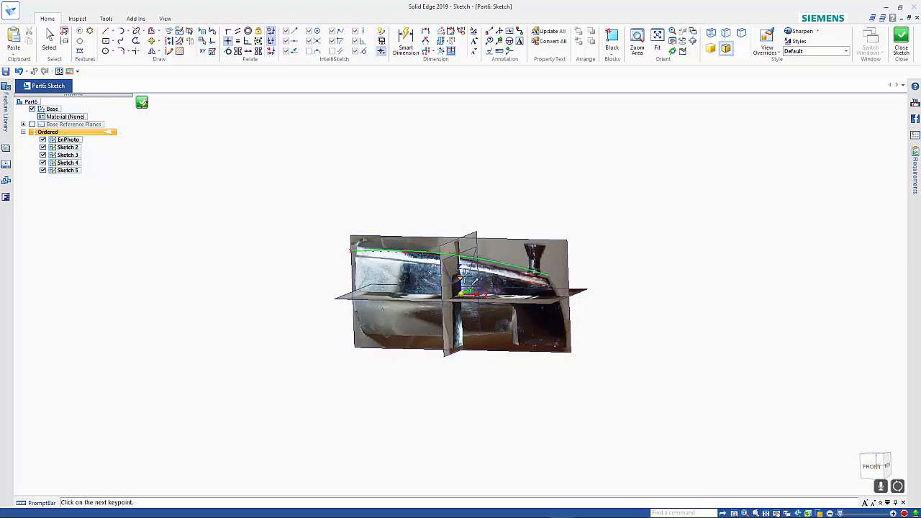
click(463, 278)
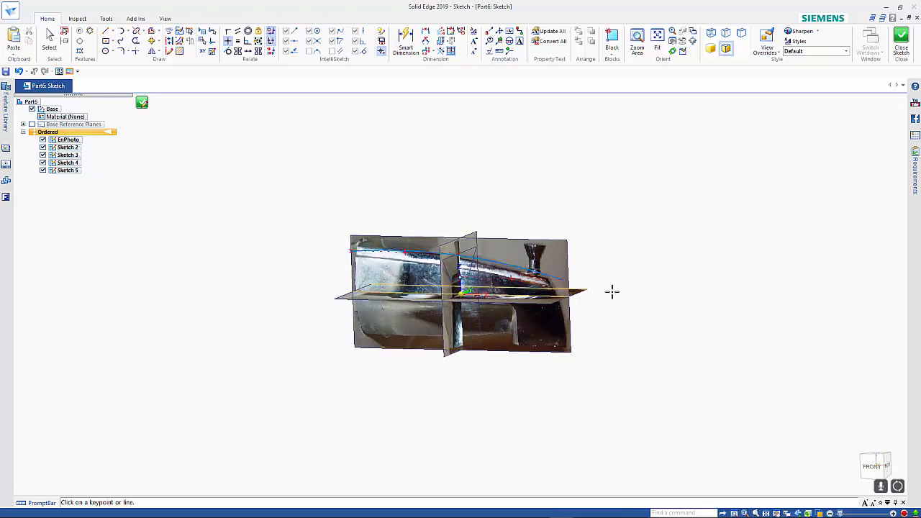
middle_drag(743, 284, 755, 272)
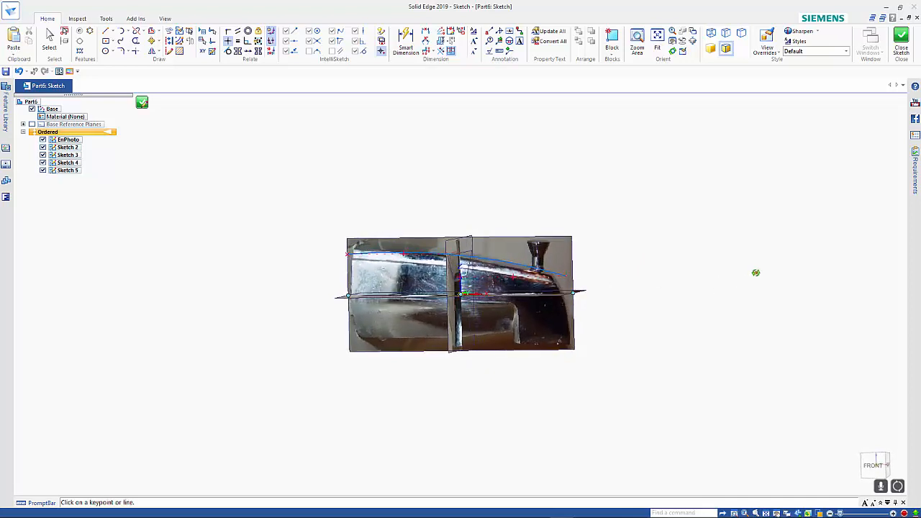
click(872, 464)
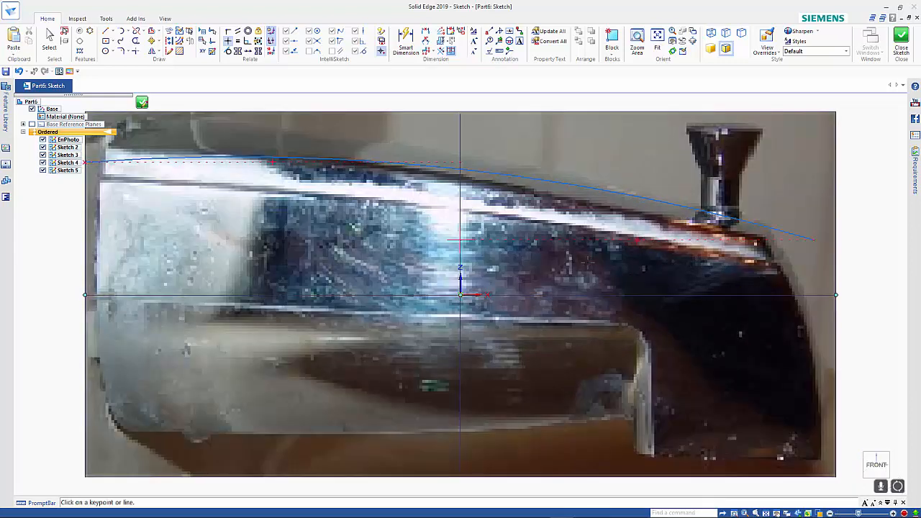
scroll(585, 263, down, 1)
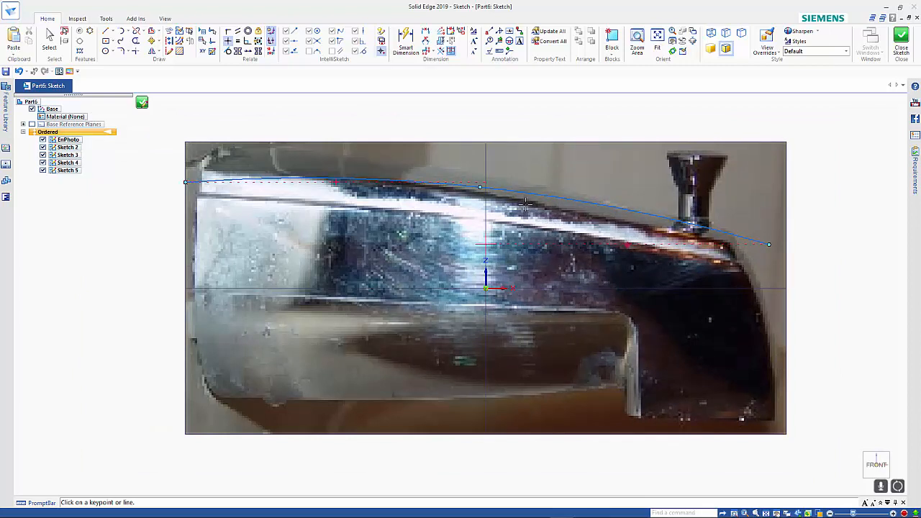
click(489, 179)
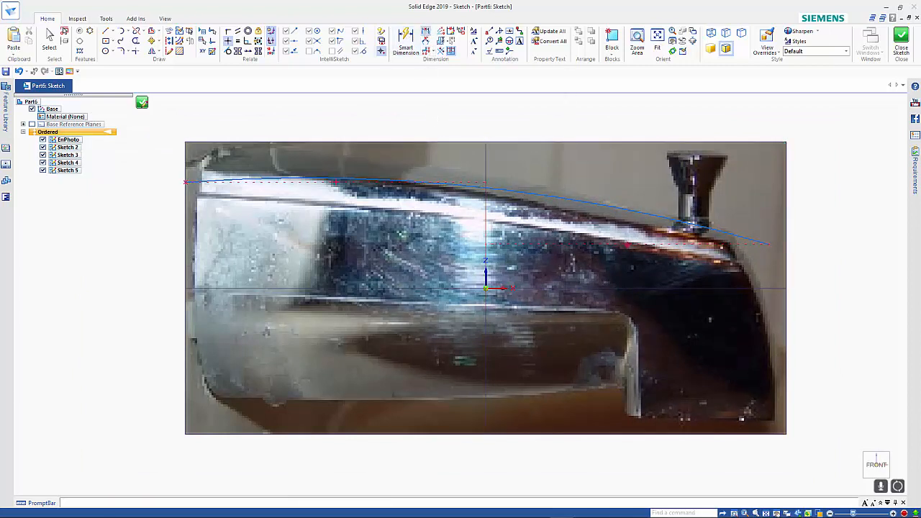
Dimension the horizontal distance between the arc's two endpoints and set it to 150 mm.
click(425, 31)
click(195, 178)
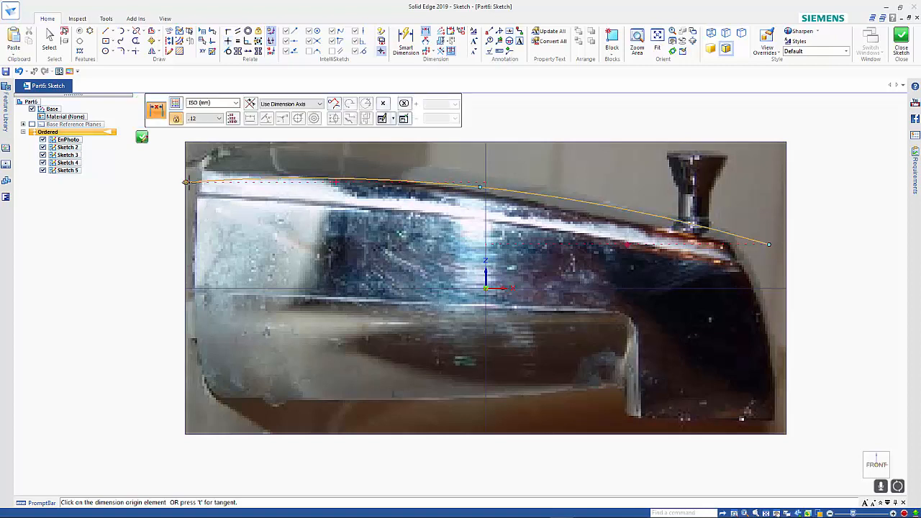
click(769, 244)
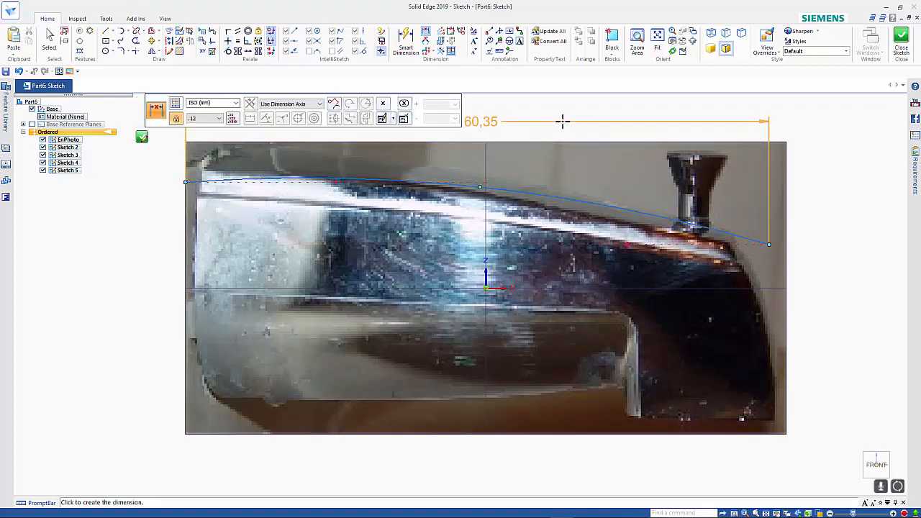
click(563, 121)
text(150)
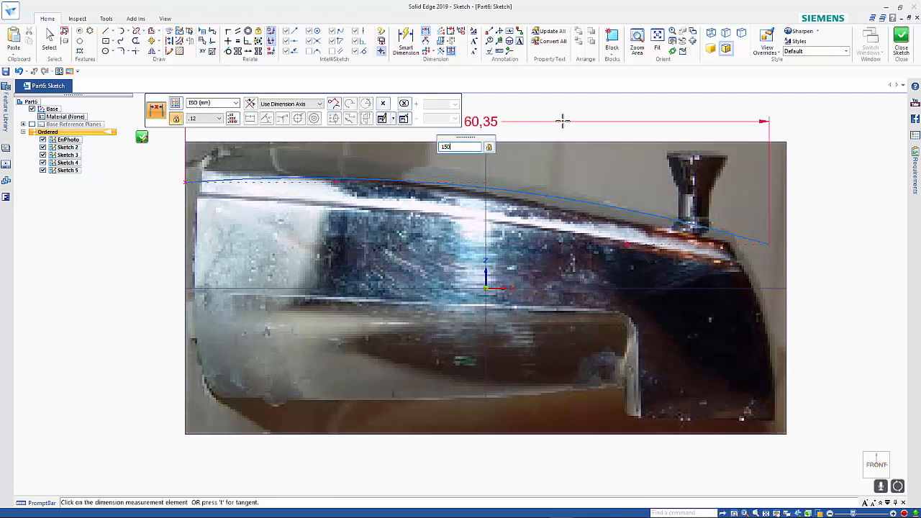
key(Return)
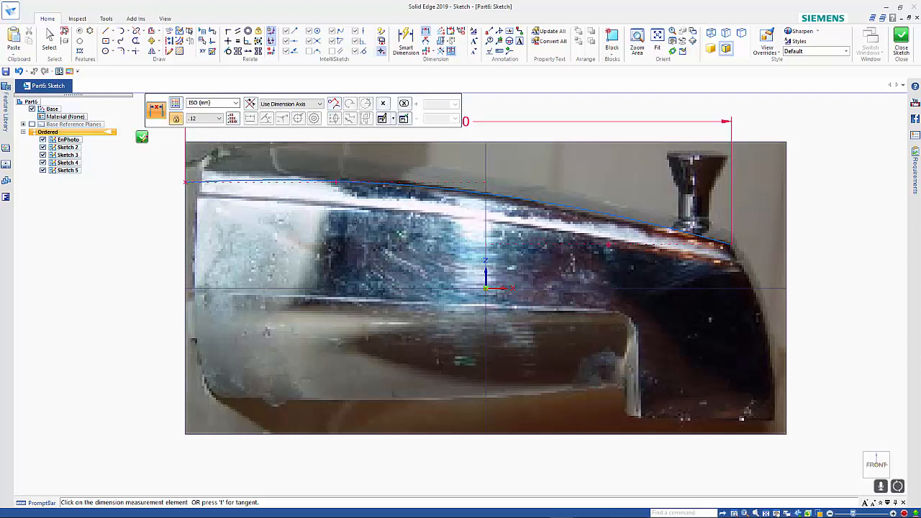
scroll(484, 232, down, 1)
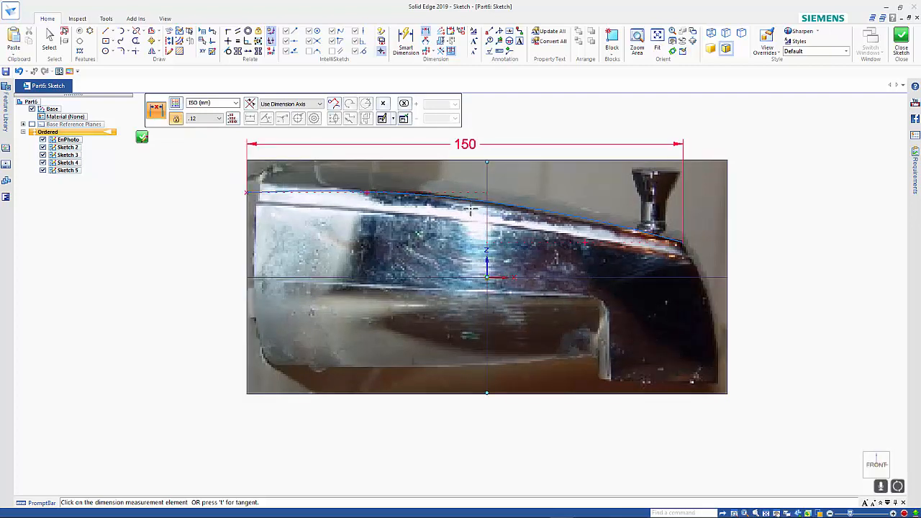
key(Escape)
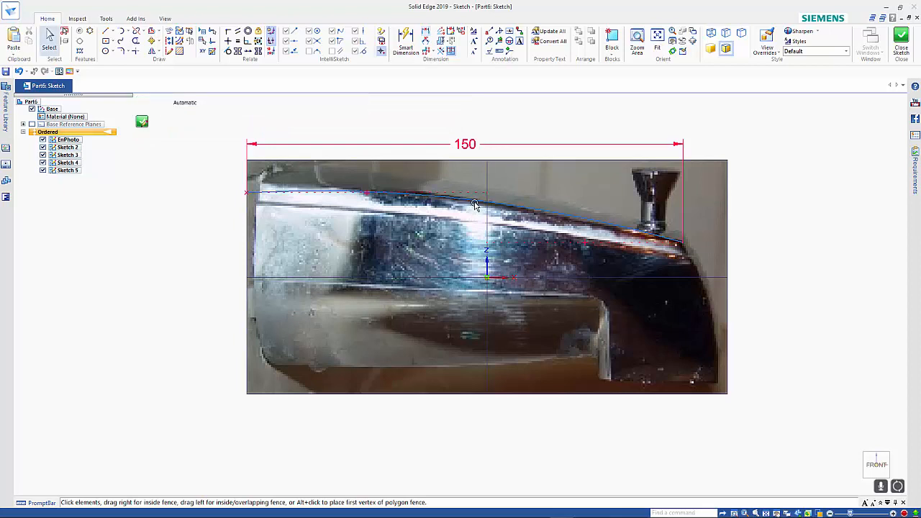
Adjust the arc to a radius of about 537 mm along the tap's upper edge, and finish the XZ-plane sketch.
click(467, 203)
drag(468, 203, 467, 201)
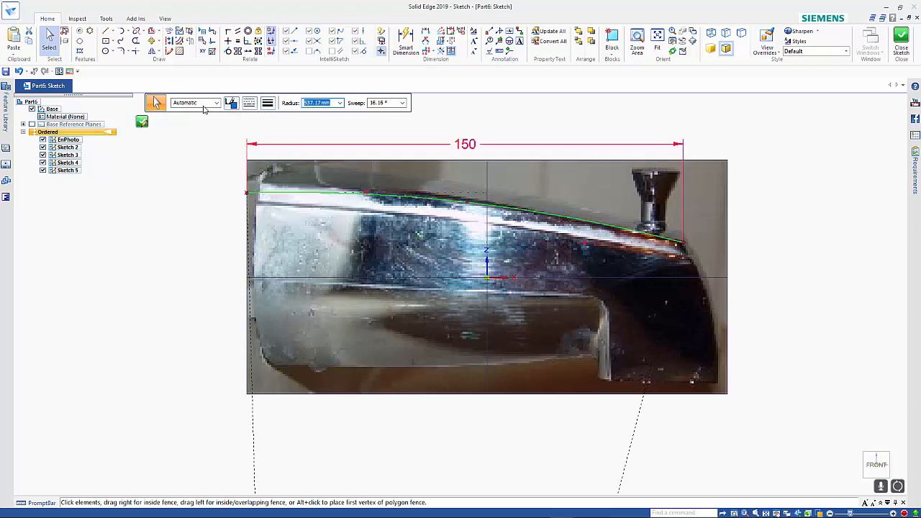
click(142, 121)
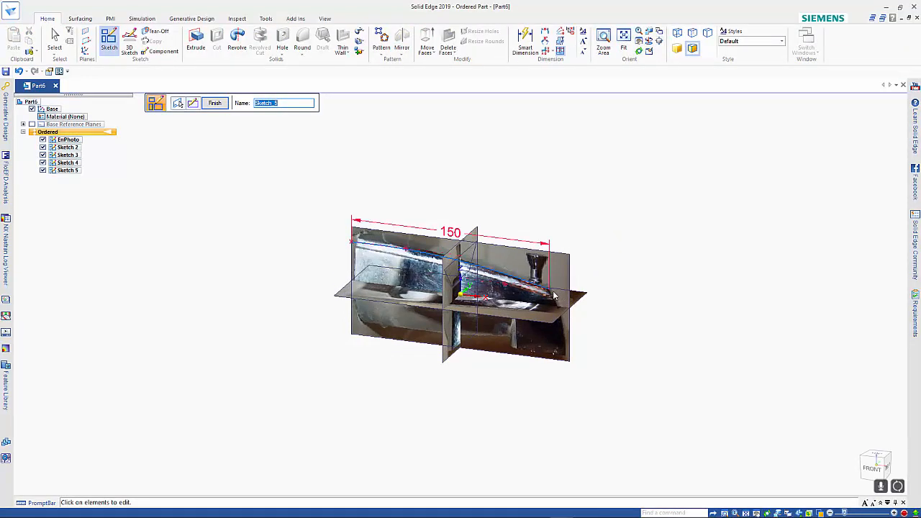
key(Escape)
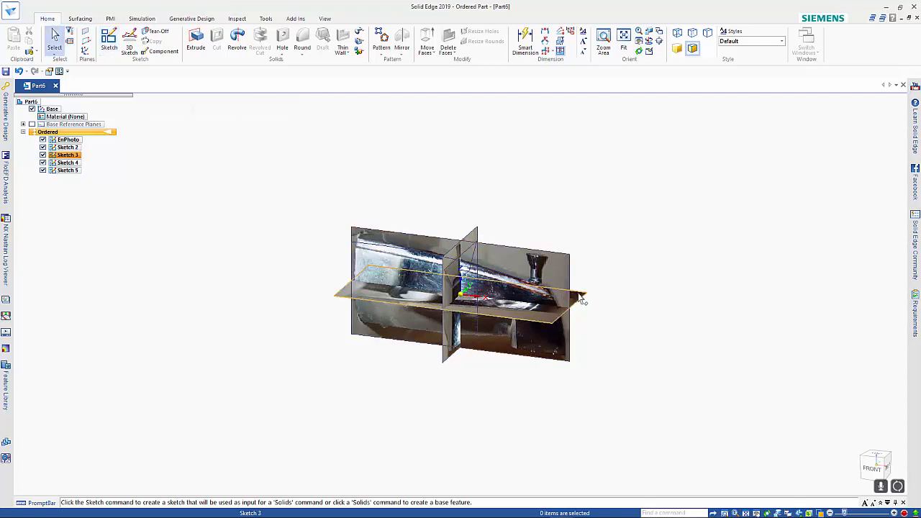
Open the top-view photo sketch for editing and measure from the photo's left edge to the bright edge near the spout tip.
click(582, 298)
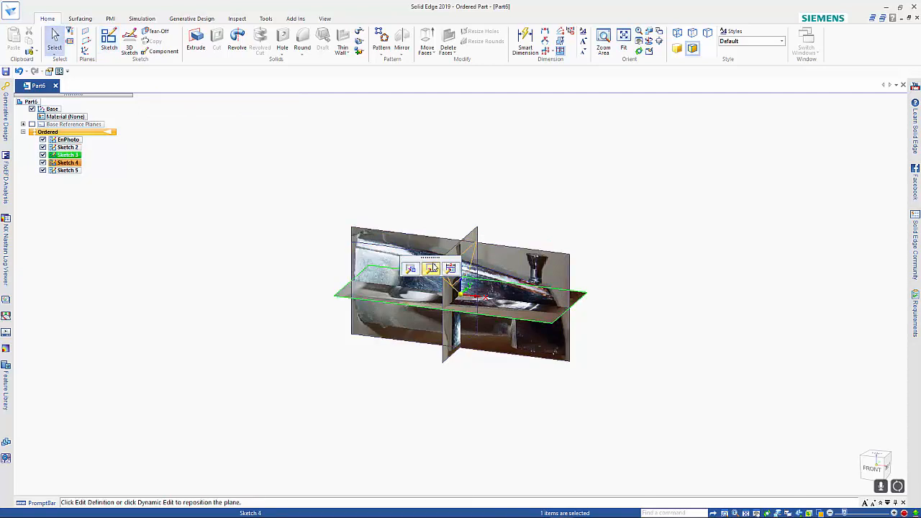
click(432, 268)
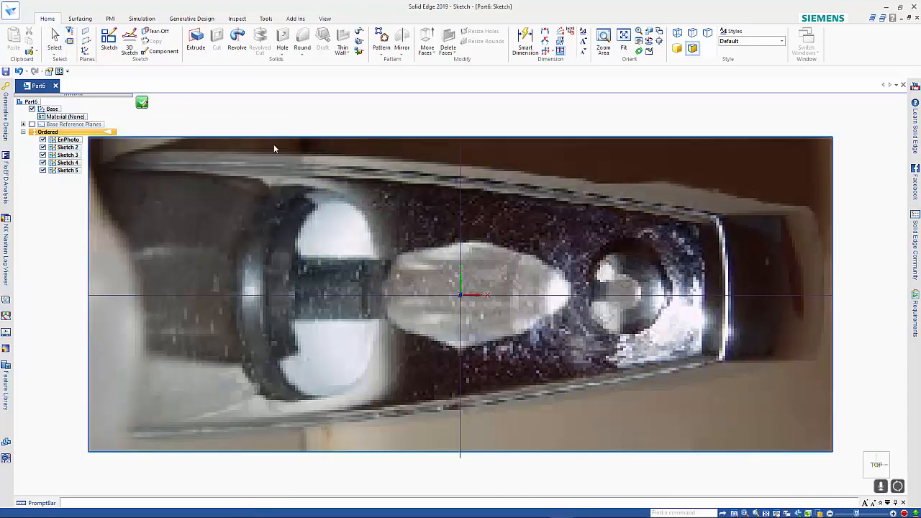
click(107, 33)
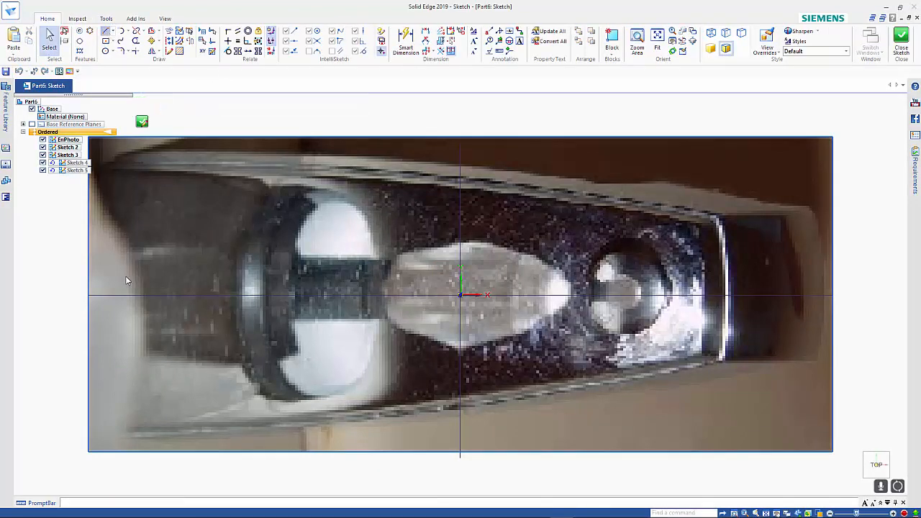
click(88, 294)
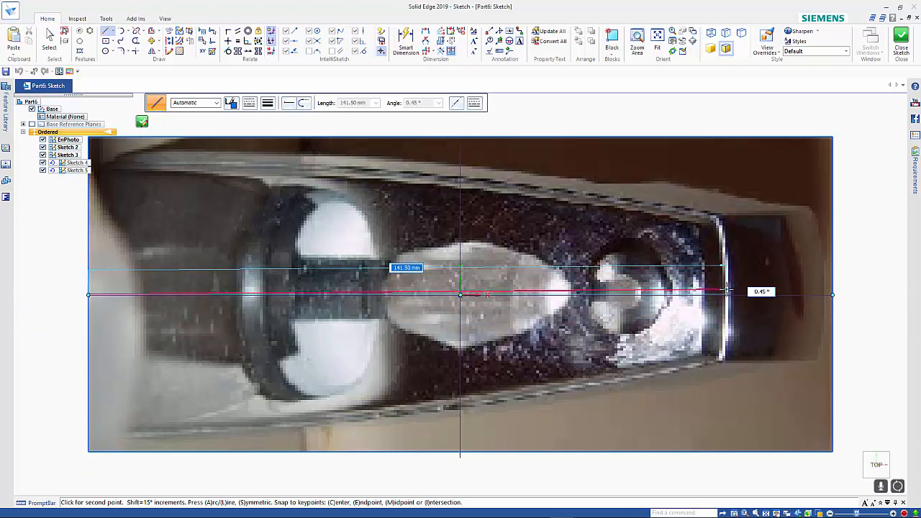
key(Escape)
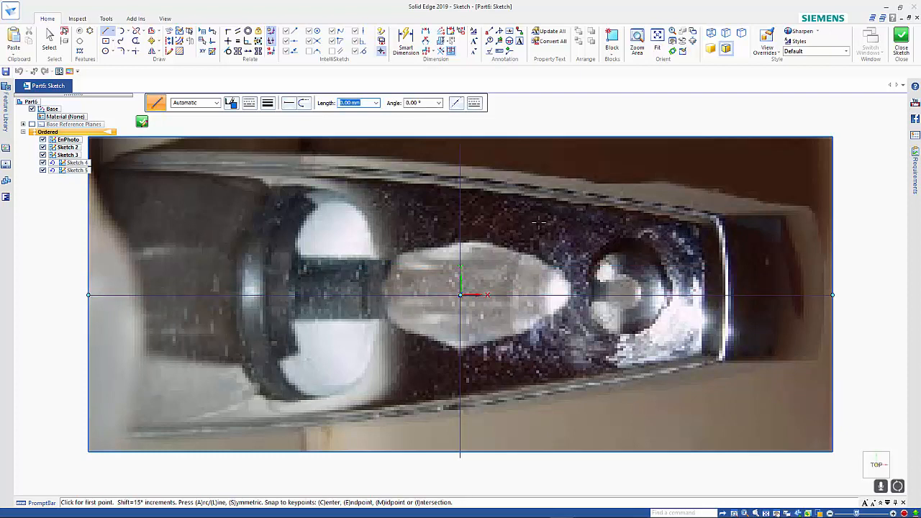
key(Escape)
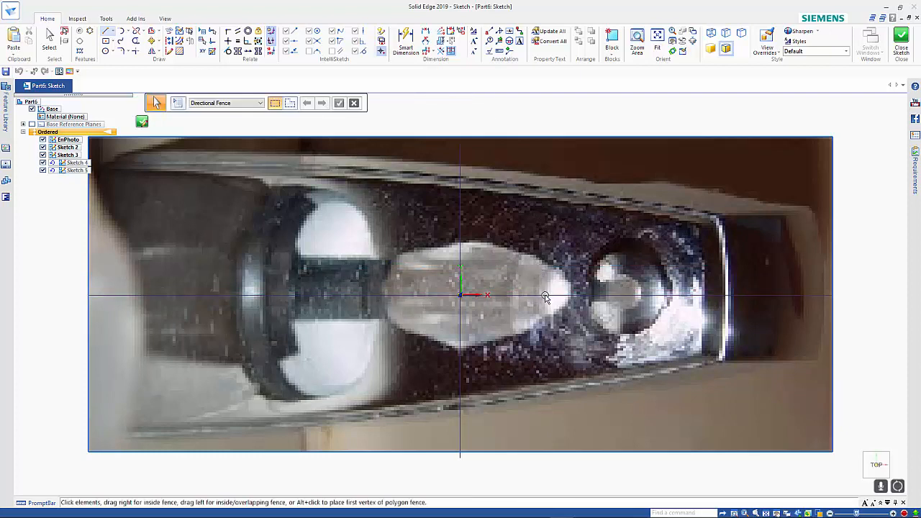
Scale the top-view photo by the factor 150/141.5, giving it a width of 175.02 mm.
click(501, 138)
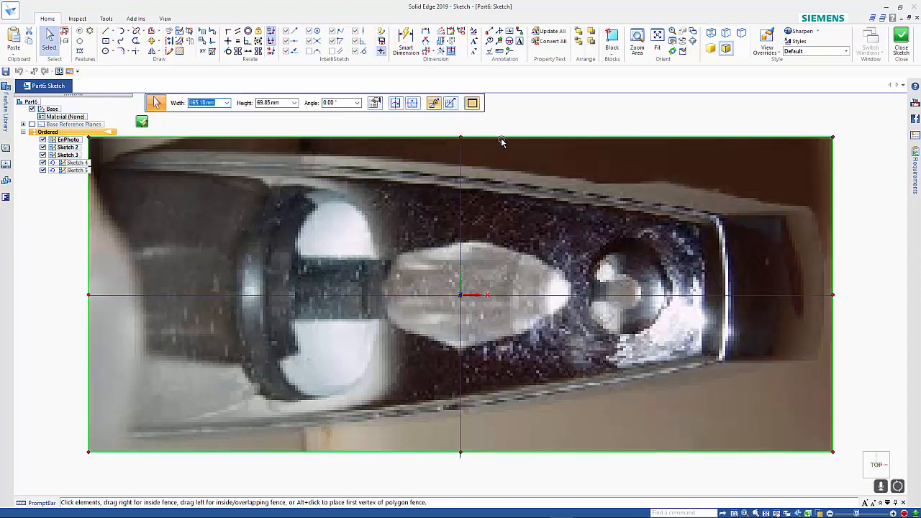
click(277, 104)
click(210, 104)
text(* (150/141)))
key(Tab)
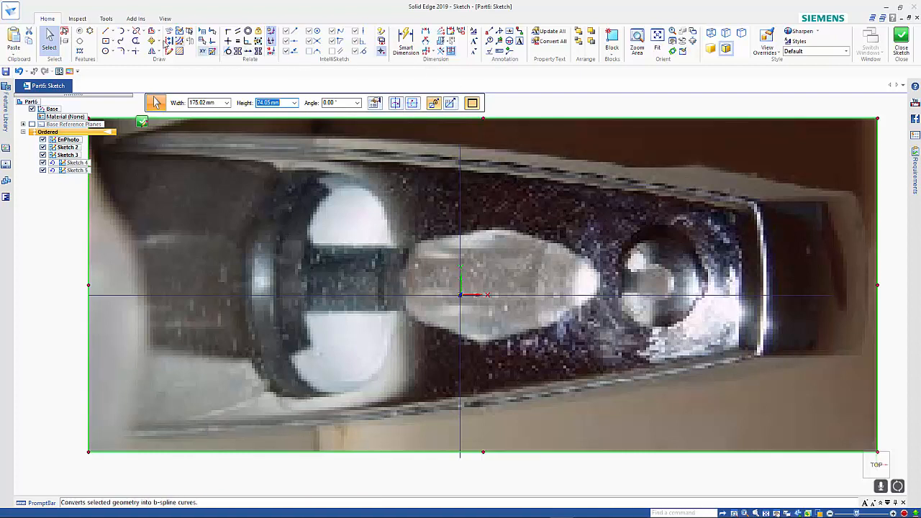
Draw a vertical helper line about 34 mm long across the tap along the bright edge near the spout tip.
click(105, 31)
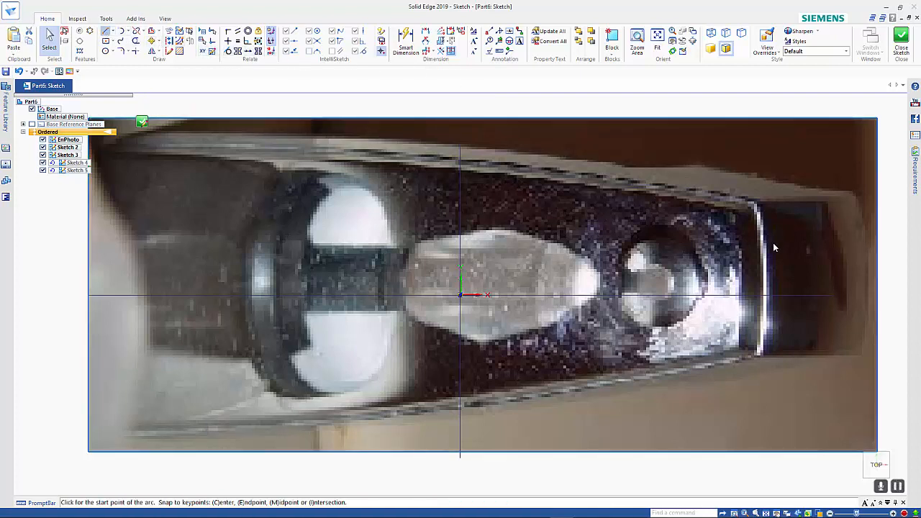
click(755, 203)
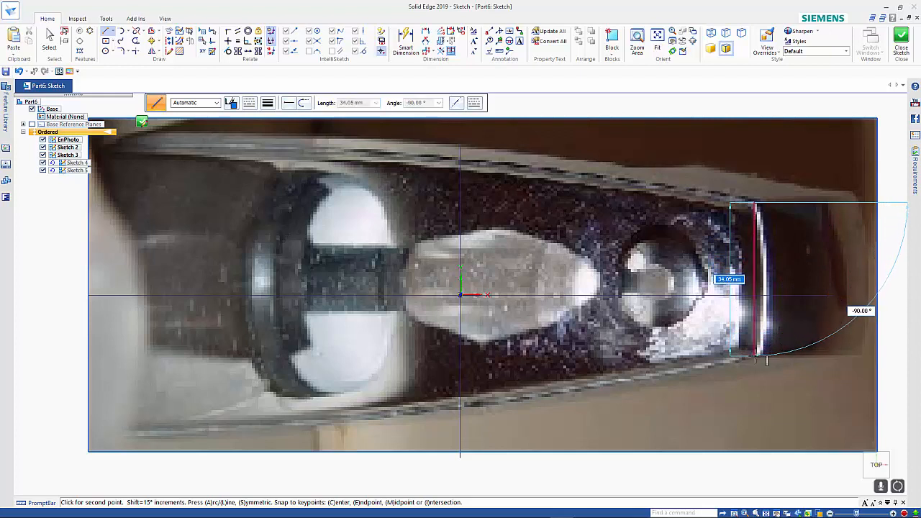
click(758, 353)
key(Escape)
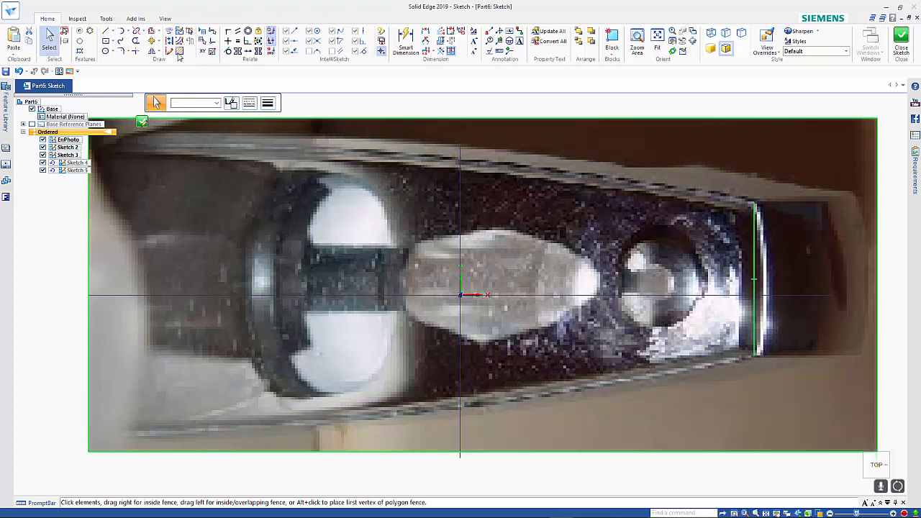
Move the photo and the helper line vertically so the line's midpoint lies on the horizontal axis.
click(155, 40)
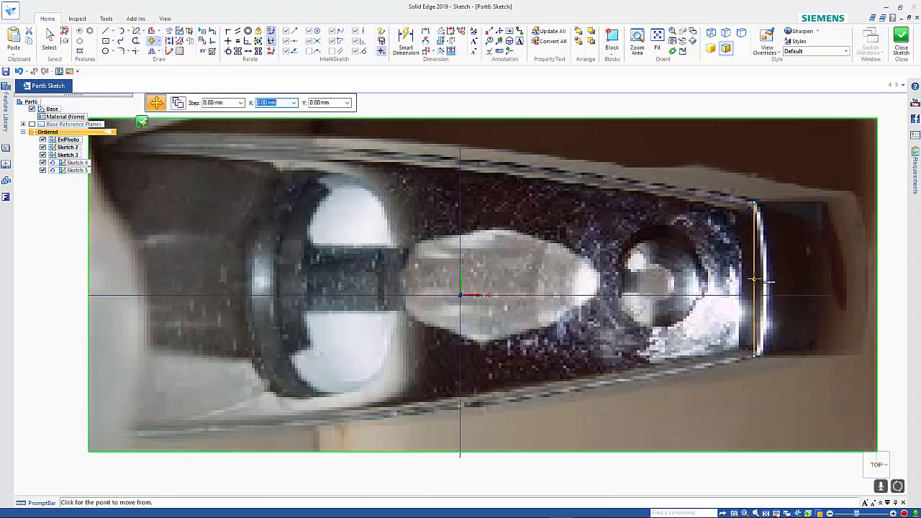
click(754, 280)
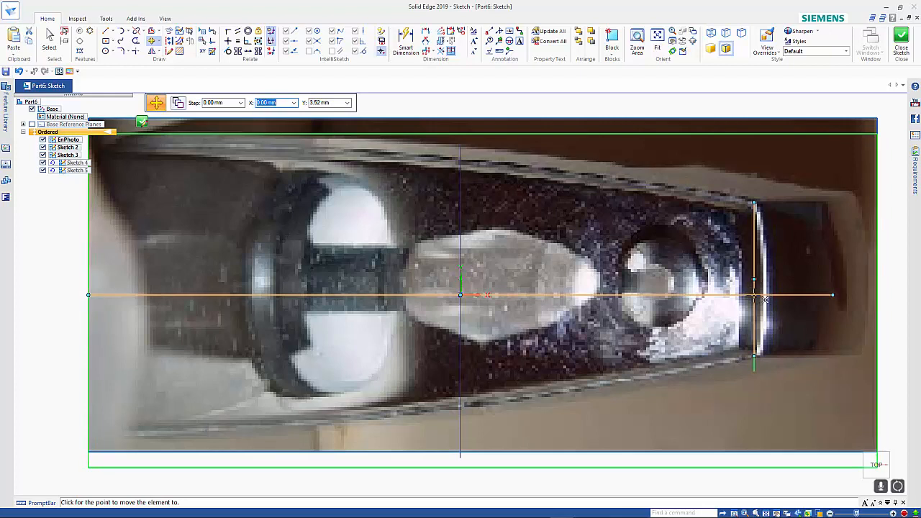
click(755, 295)
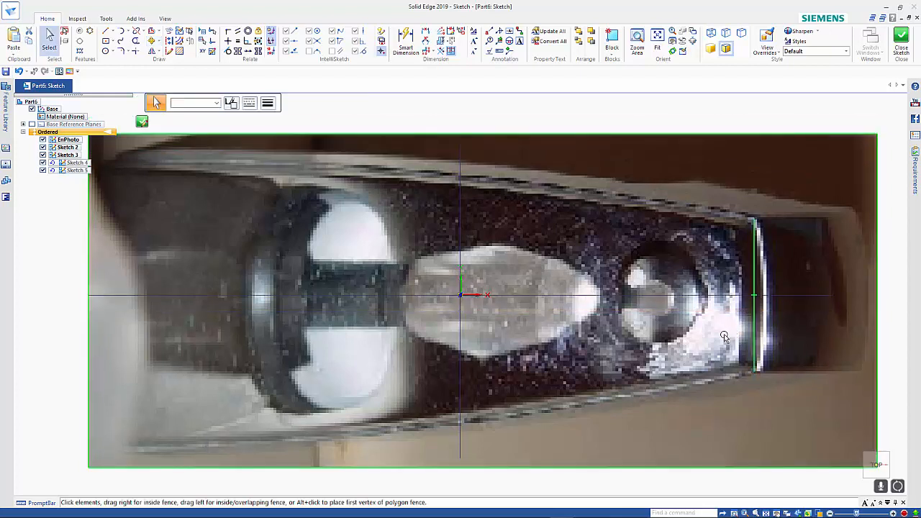
Delete the vertical helper line and close the top-view photo sketch.
key(Escape)
key(Escape)
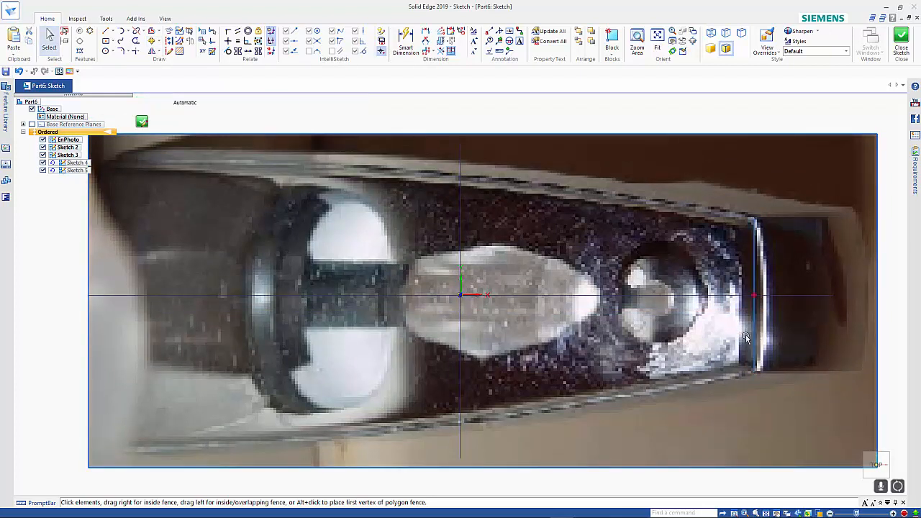
click(142, 122)
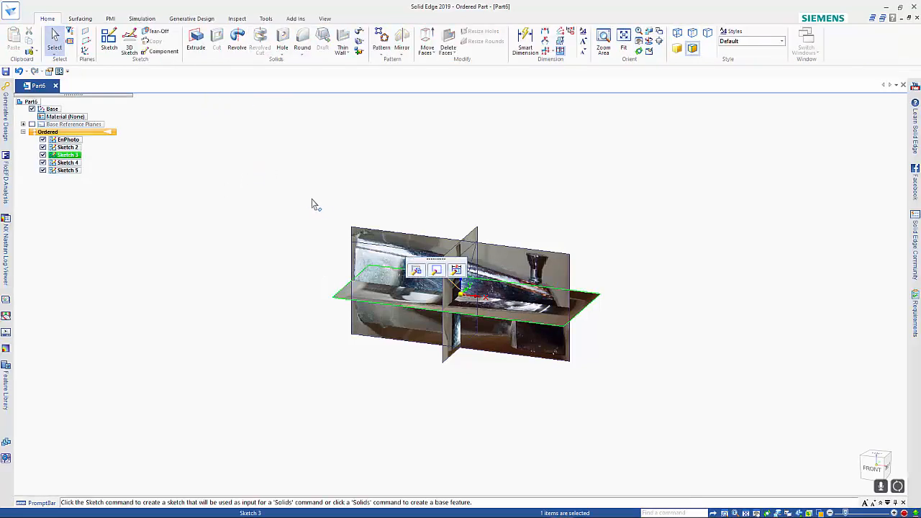
Start a sketch on the top-view plane and trace the tap's upper long edge with a three-point arc ending at the spout-tip edge.
click(108, 40)
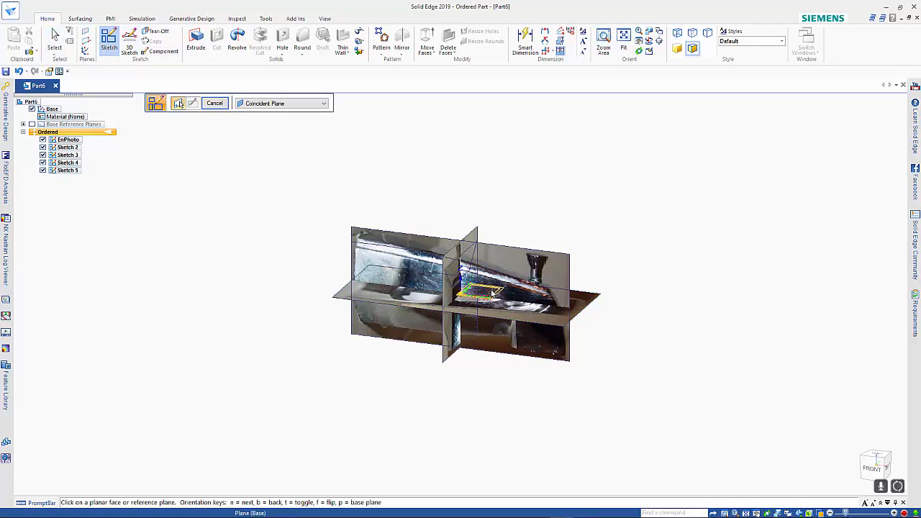
click(486, 297)
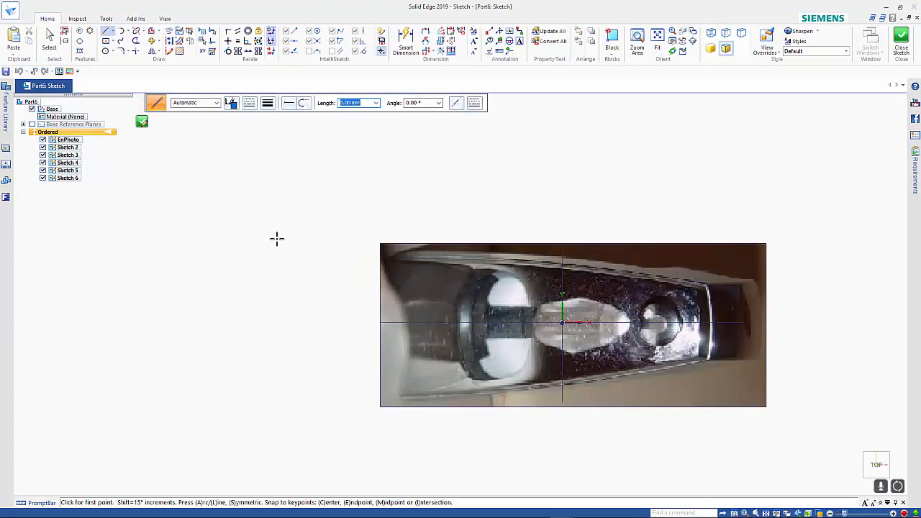
click(128, 31)
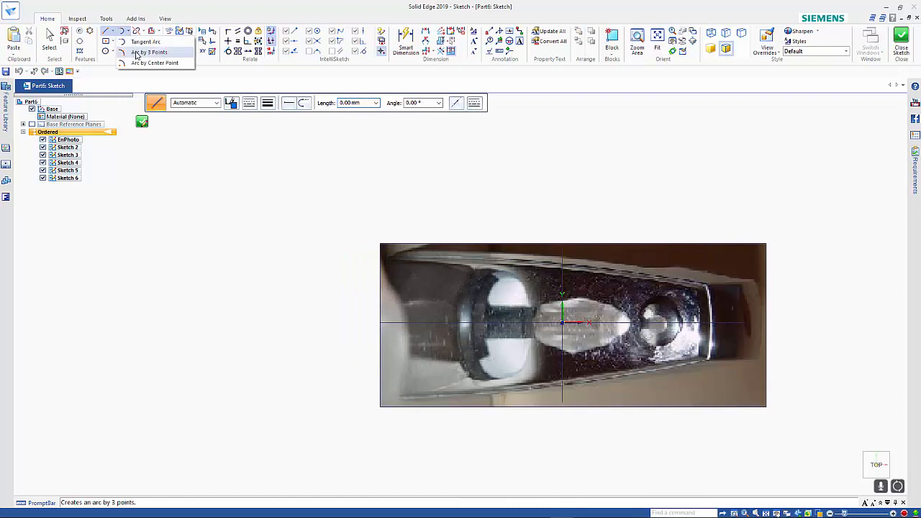
click(136, 52)
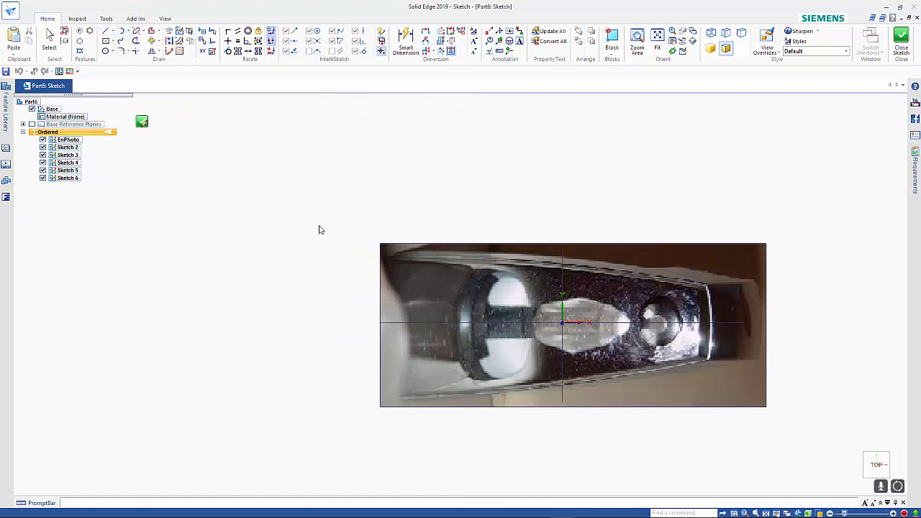
click(380, 261)
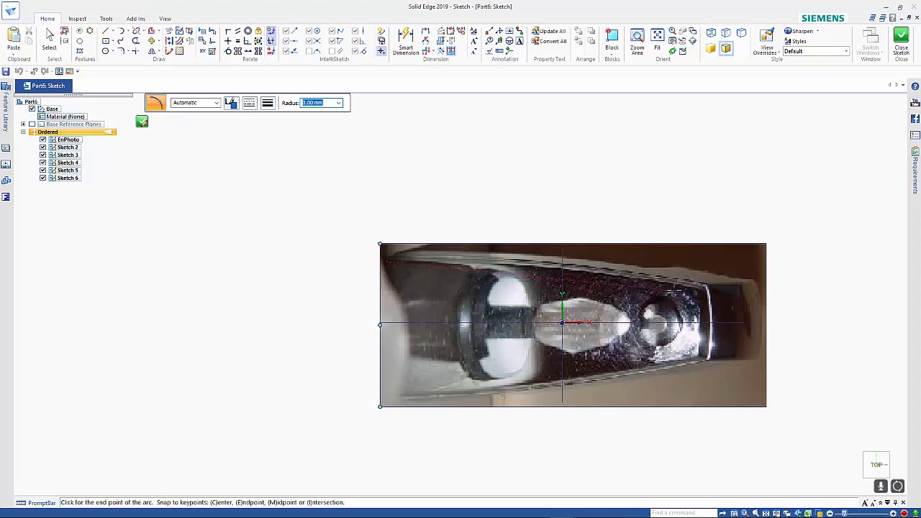
click(707, 287)
click(586, 272)
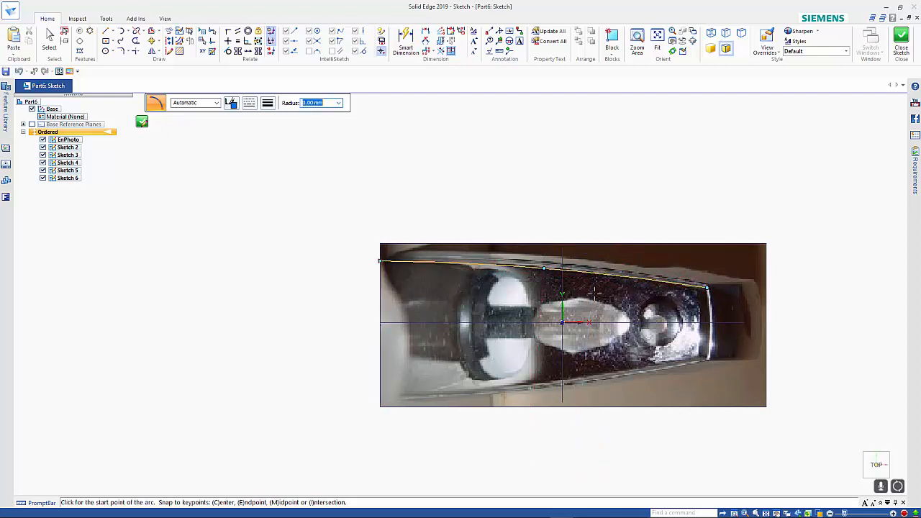
Dimension the arc's wide-end endpoint from the horizontal axis and set the distance to 65/2 (32.5 mm).
scroll(594, 305, down, 1)
scroll(587, 313, up, 2)
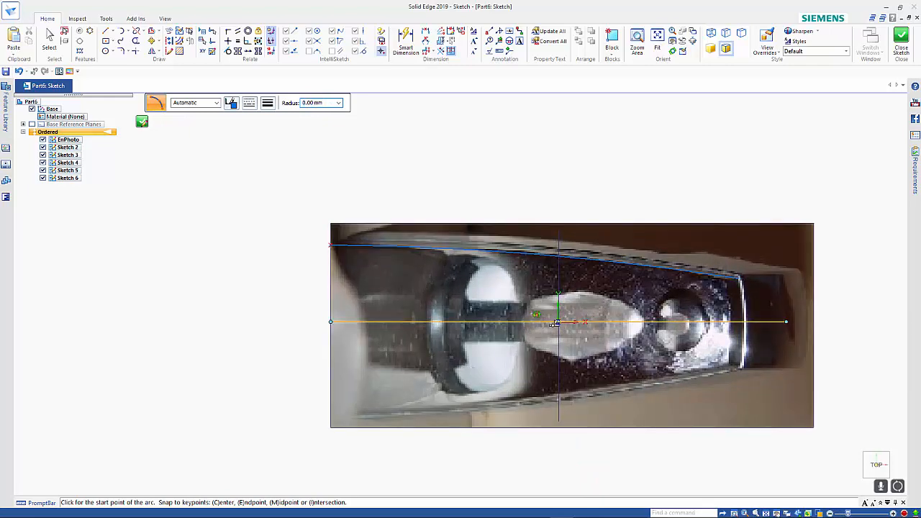
mouse_move(548, 320)
middle_down()
mouse_move(488, 305)
mouse_move(551, 327)
middle_up()
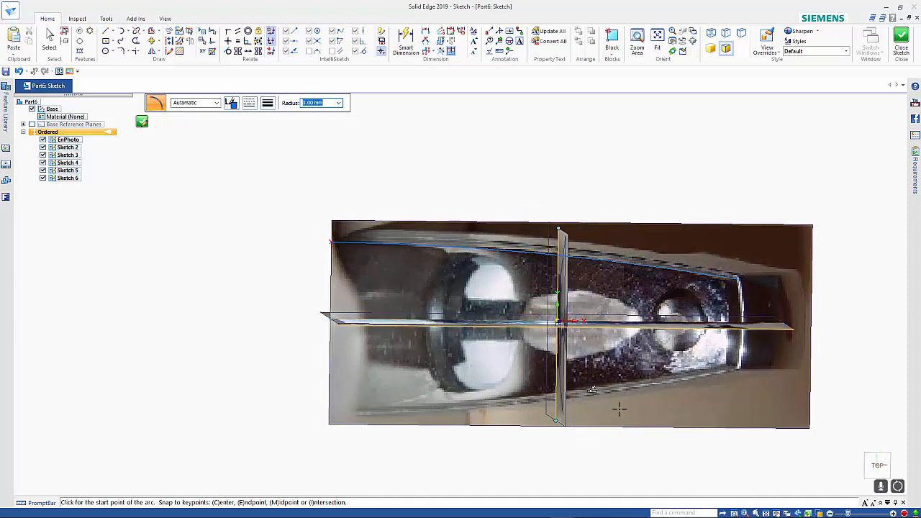
click(862, 464)
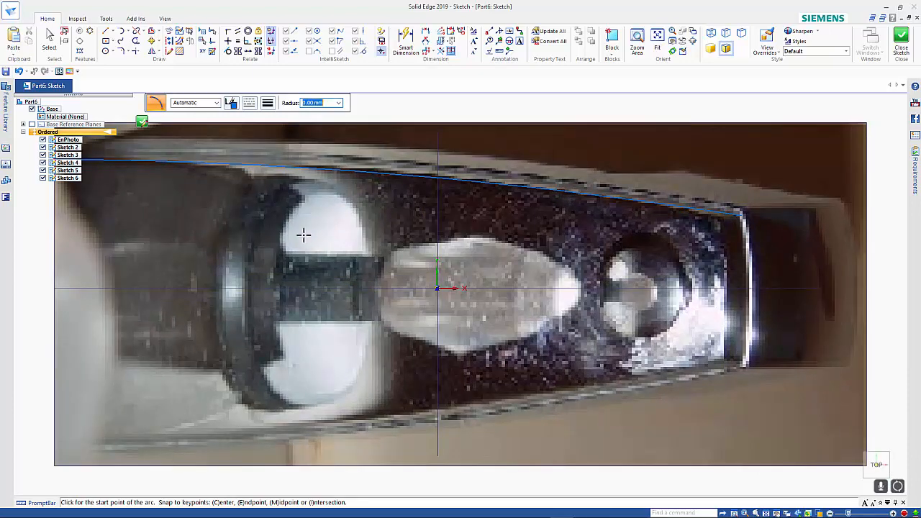
scroll(345, 250, down, 2)
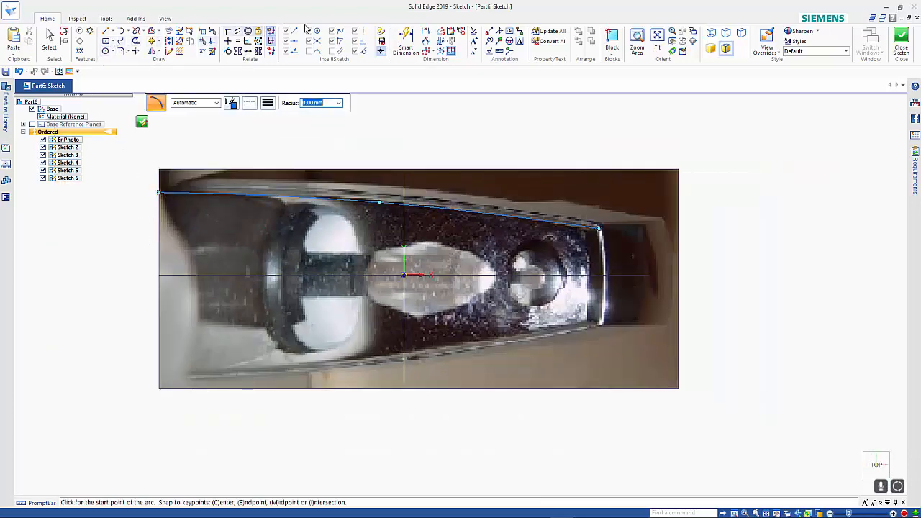
click(426, 34)
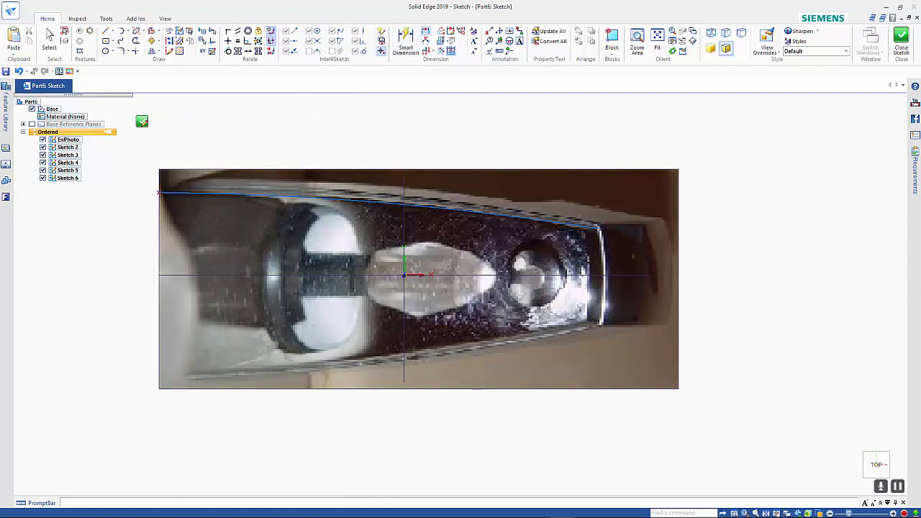
click(158, 193)
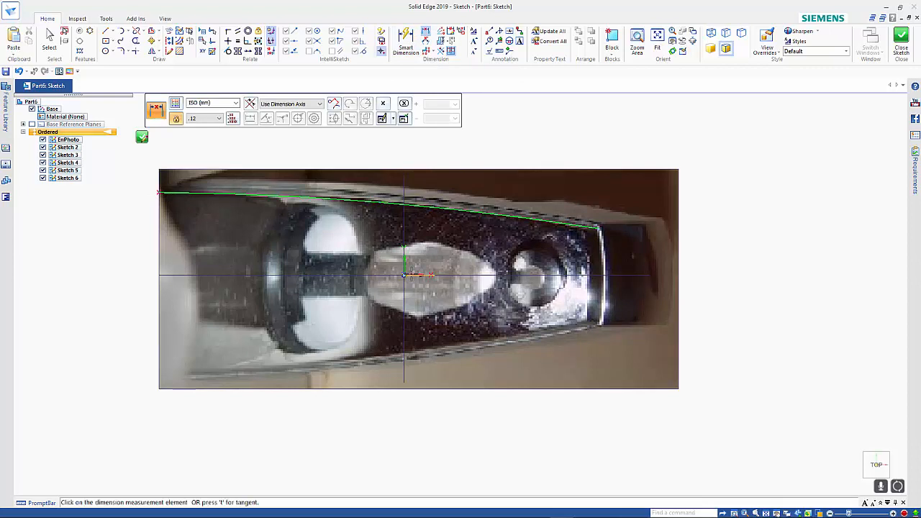
click(324, 276)
click(101, 252)
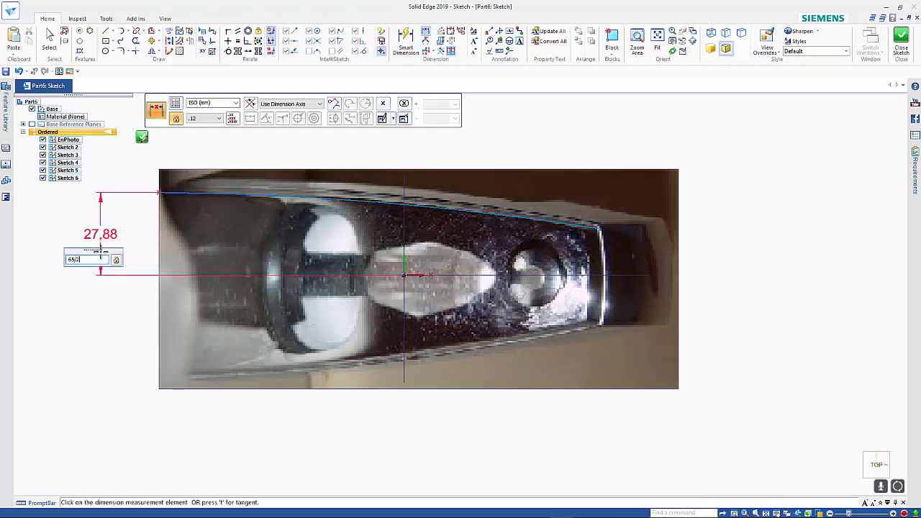
key(Return)
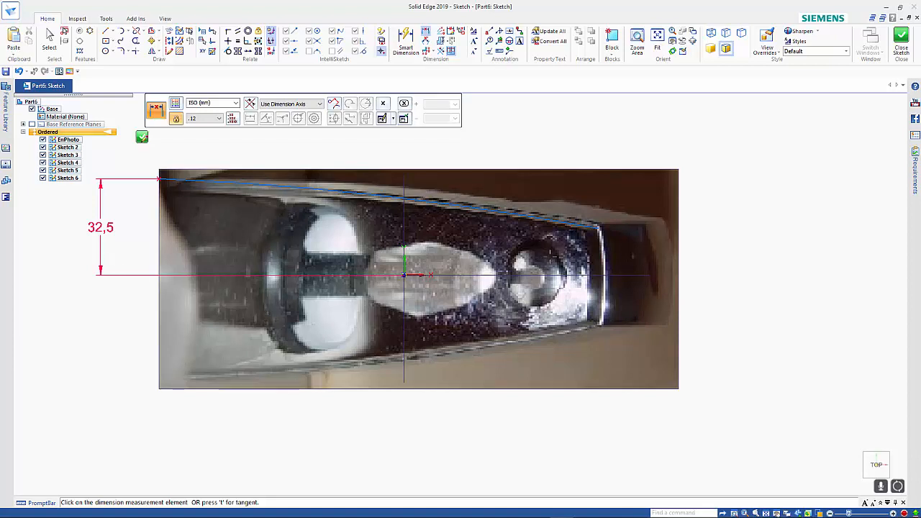
Dimension the arc's spout-tip endpoint from the horizontal axis and set the distance to 35/2 (17.5 mm).
right_click(570, 248)
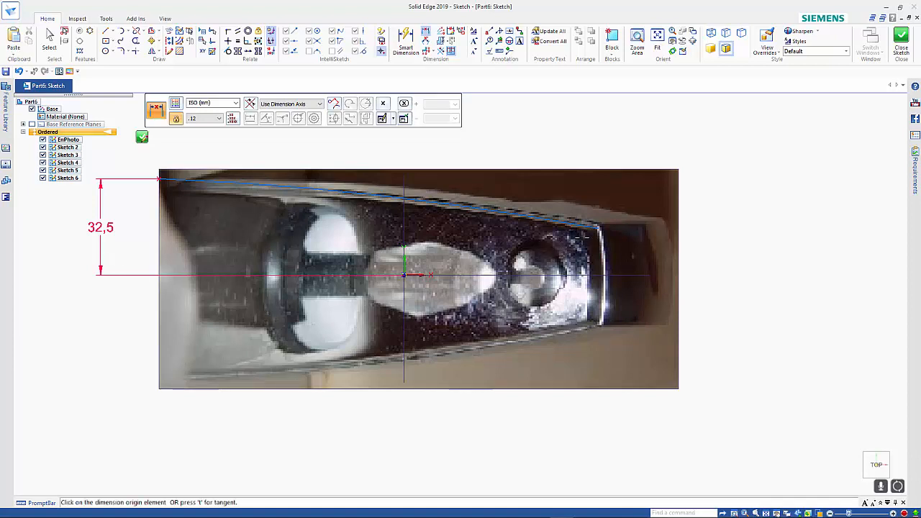
click(598, 228)
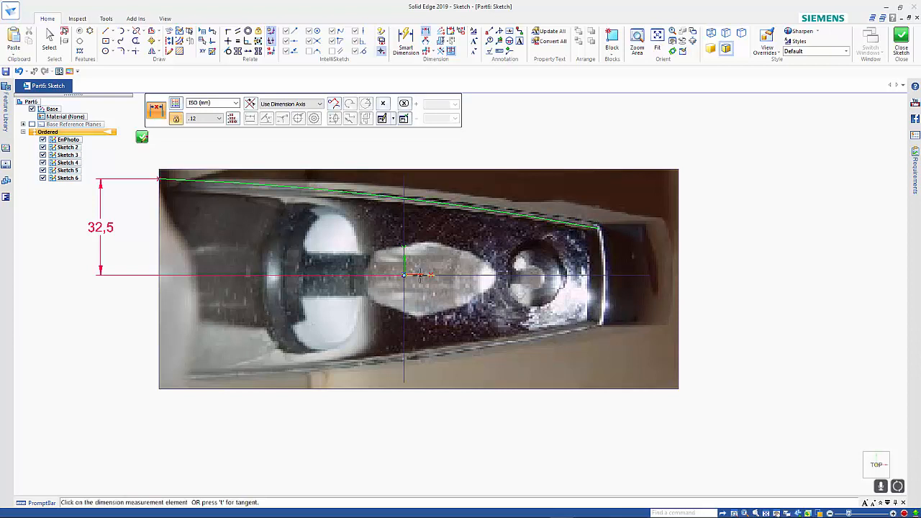
click(405, 275)
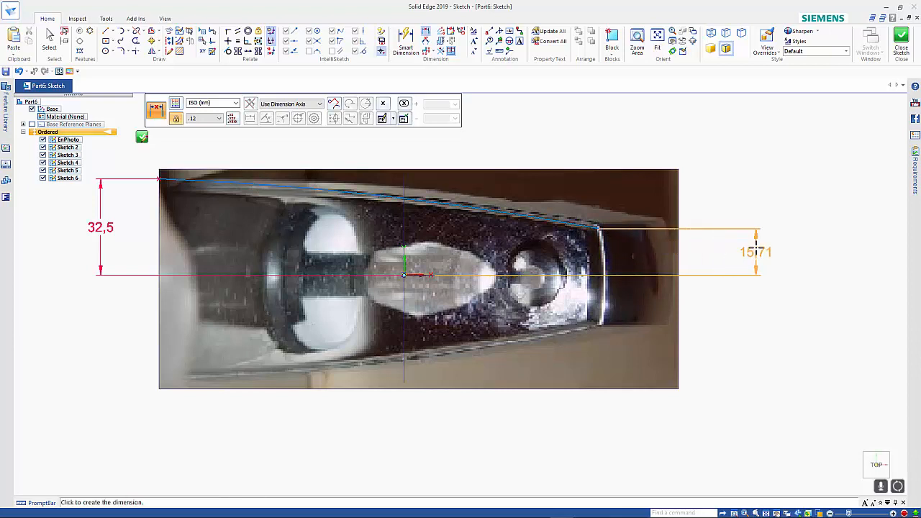
click(756, 252)
text(35)
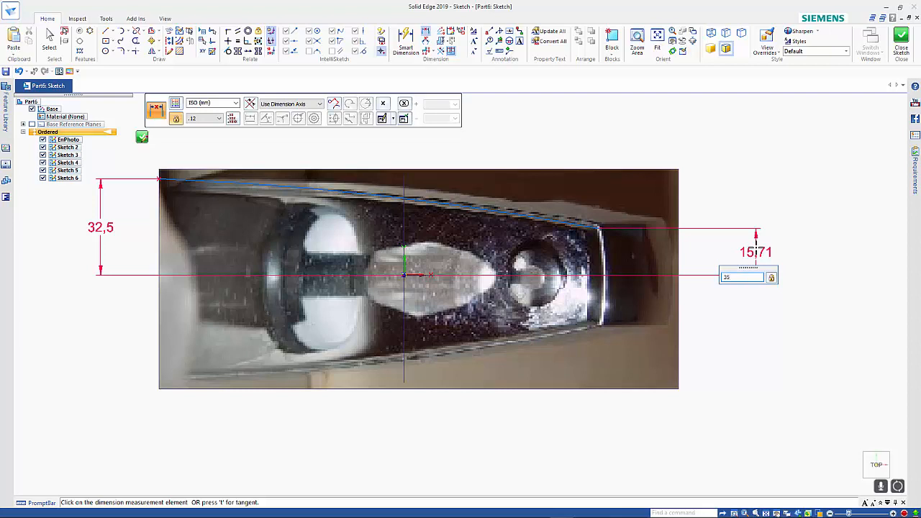
text(/2)
key(Return)
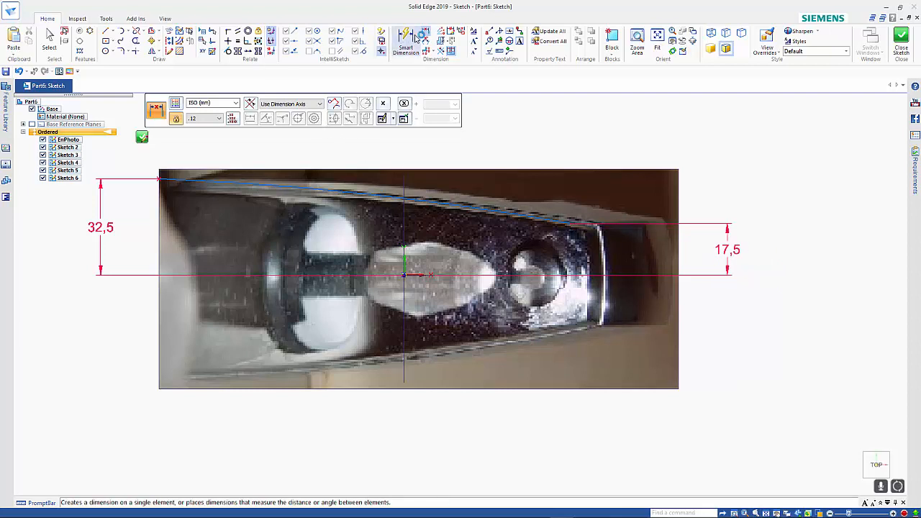
Dimension the horizontal distance between the arc's two endpoints and set it to 150 mm.
click(171, 179)
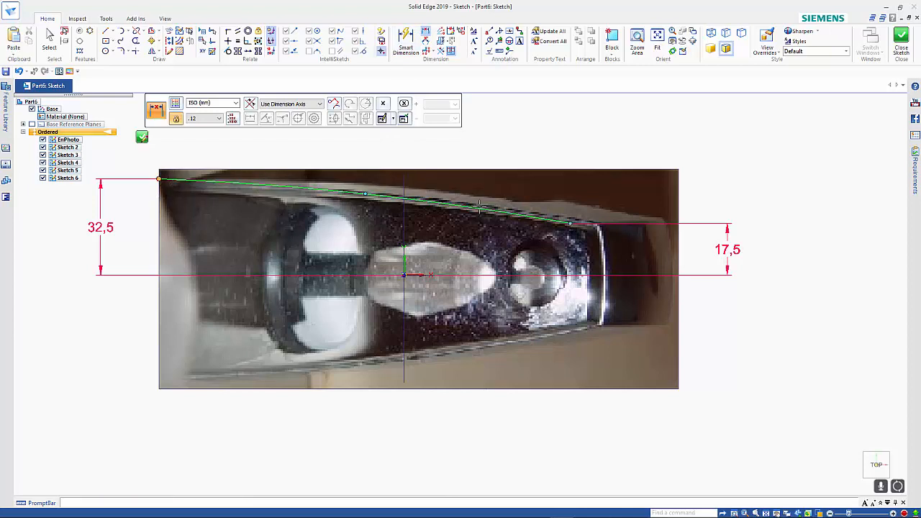
click(570, 223)
click(530, 146)
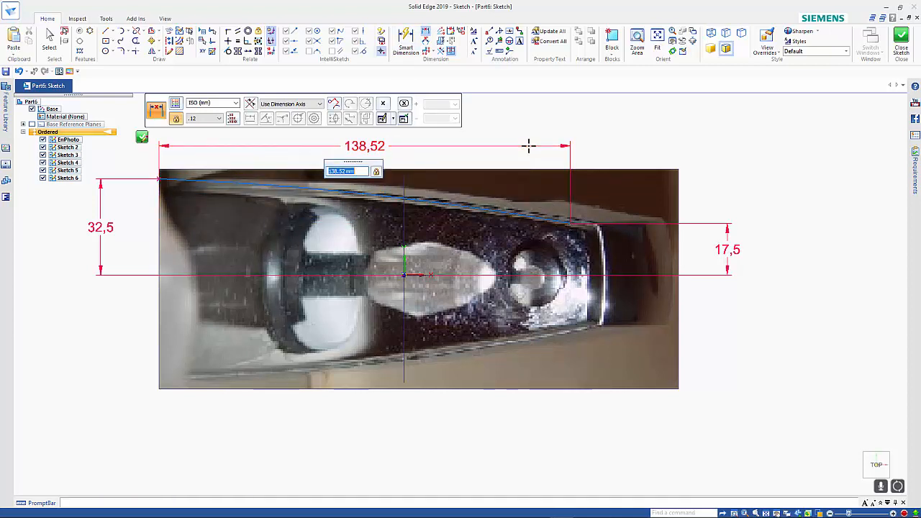
text(150)
key(Return)
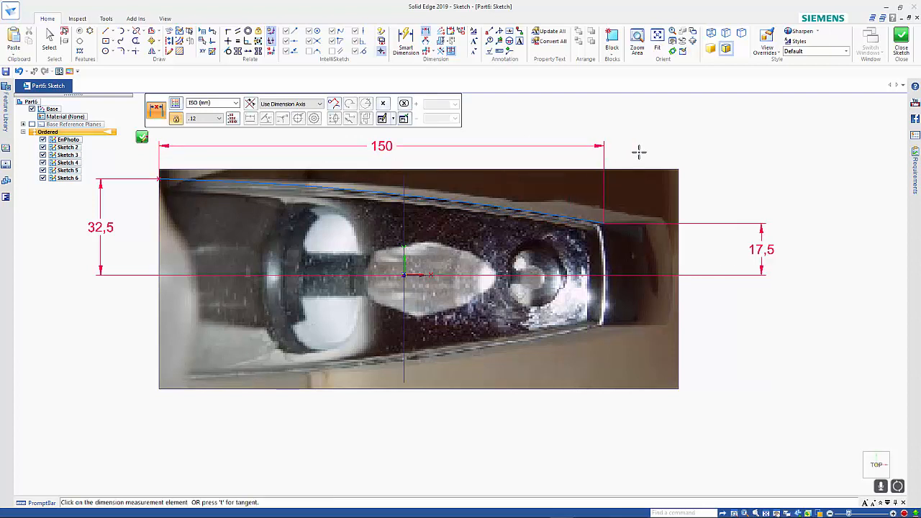
key(Escape)
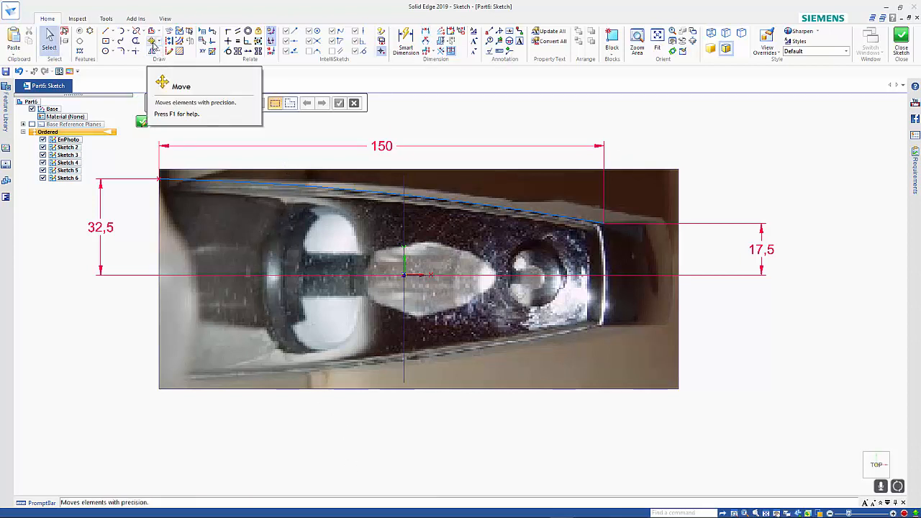
Mirror a copy of the arc about the horizontal axis to form the tap's opposite long edge.
click(153, 50)
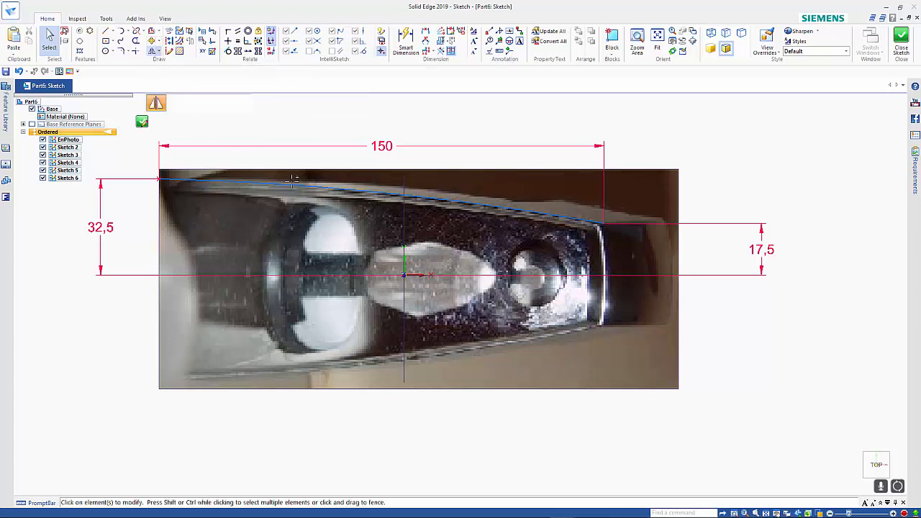
click(296, 185)
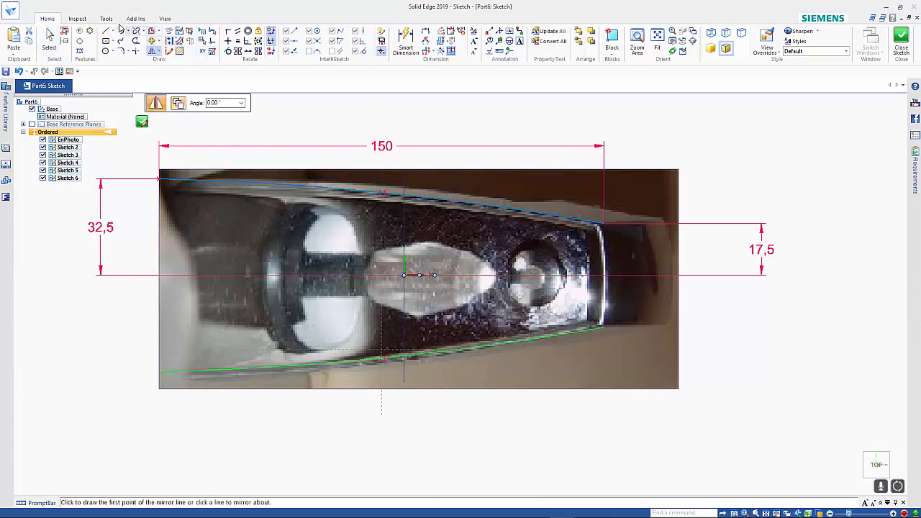
right_click(274, 114)
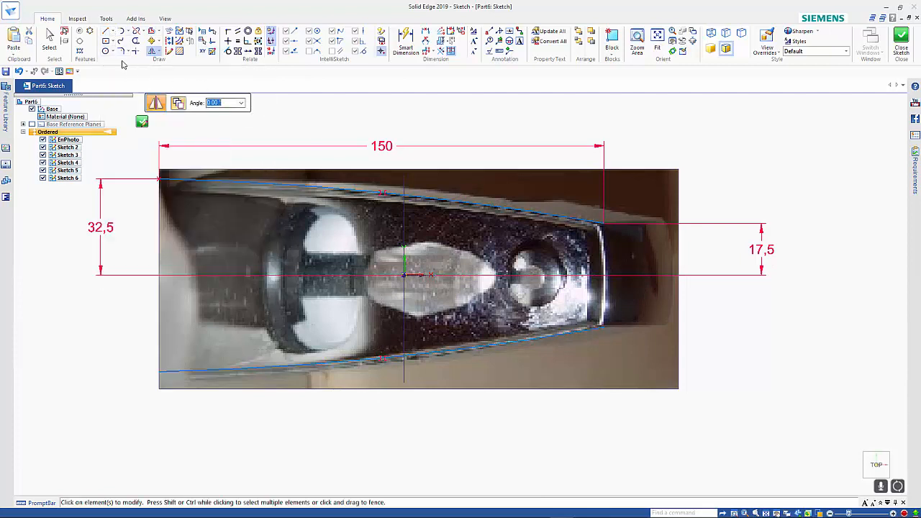
Join the two arcs at the spout tip with a 35 mm vertical line and close the sketch.
click(106, 31)
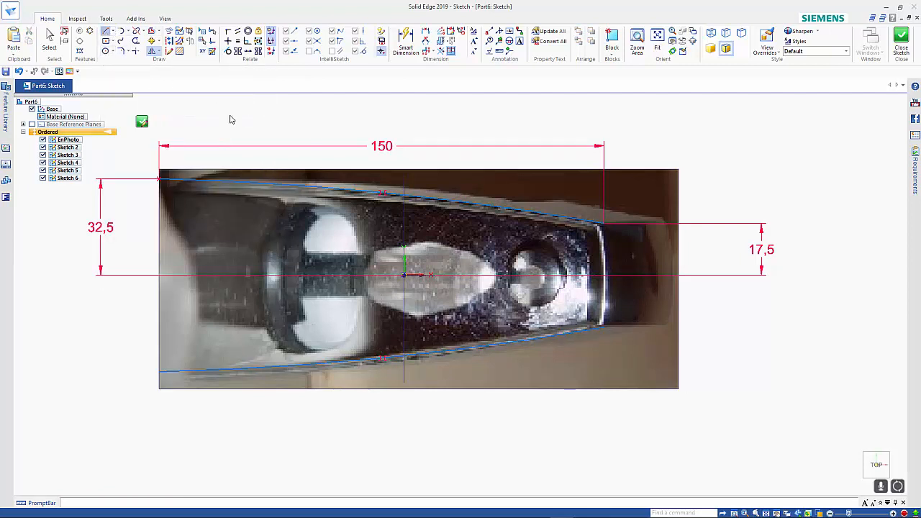
click(603, 225)
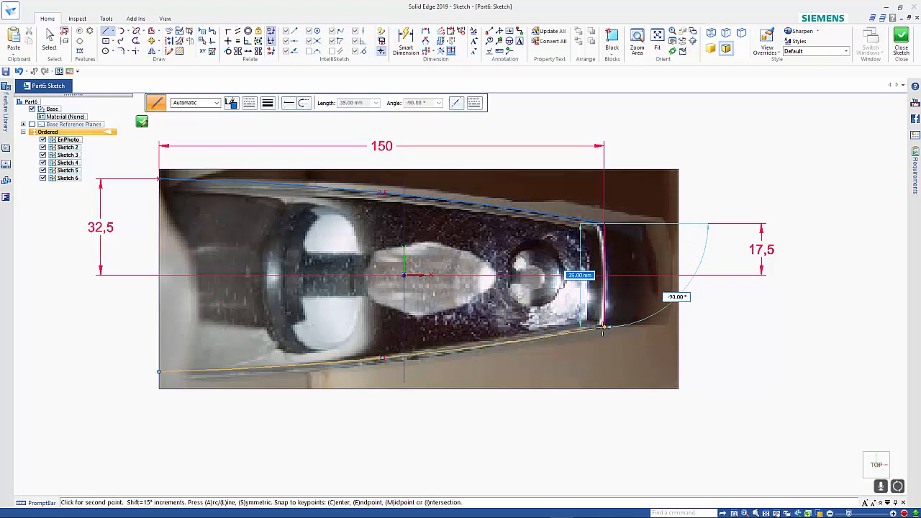
click(604, 328)
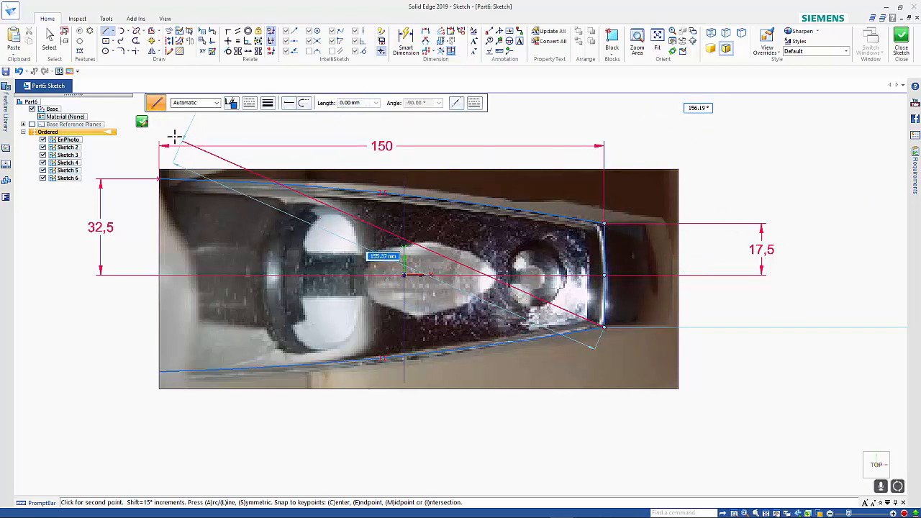
click(142, 123)
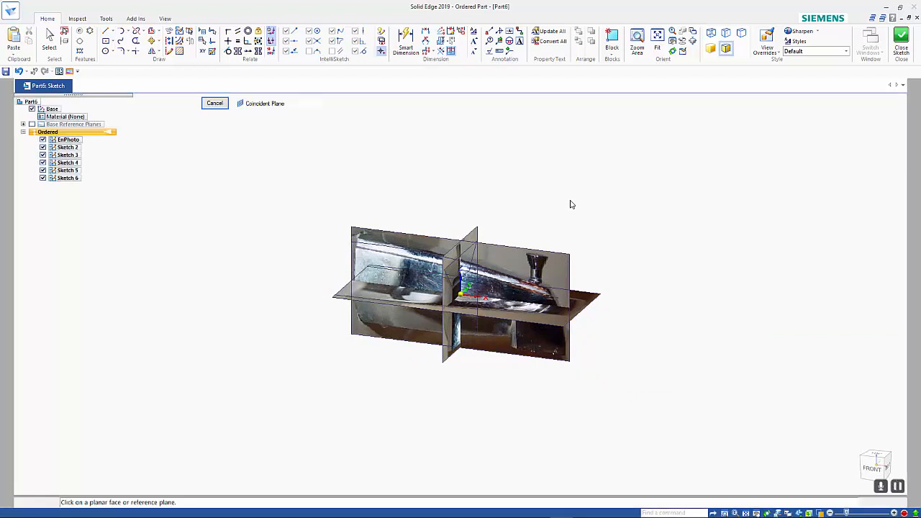
Hide the three reference photo sketches, EnPhoto, Sketch 2 and Sketch 3, leaving only the traced guide sketches shown.
middle_drag(571, 215, 575, 279)
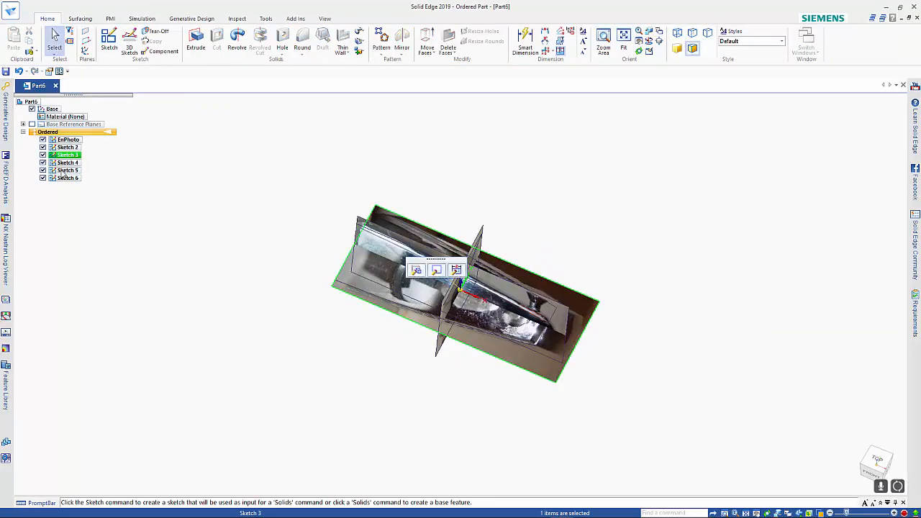
click(42, 155)
click(43, 147)
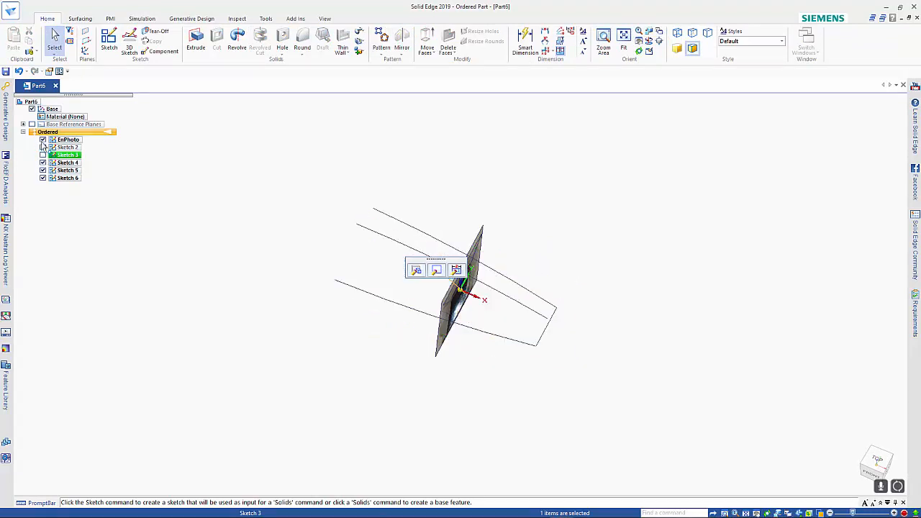
click(43, 140)
mouse_move(252, 315)
middle_down()
mouse_move(237, 270)
mouse_move(212, 264)
mouse_move(223, 271)
mouse_move(250, 262)
mouse_move(240, 259)
middle_up()
click(232, 261)
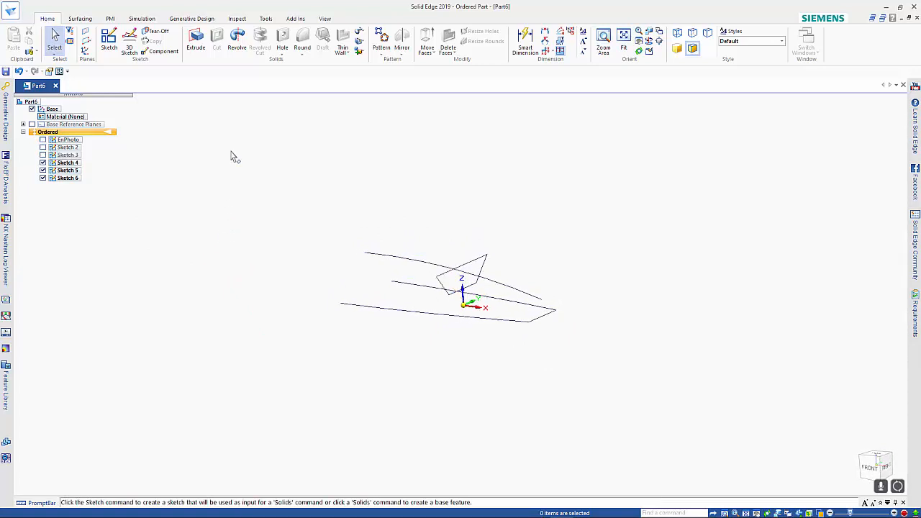
Create a cross curve by projecting the side-profile curve of the tap and its closed-tip top outline onto each other.
click(80, 19)
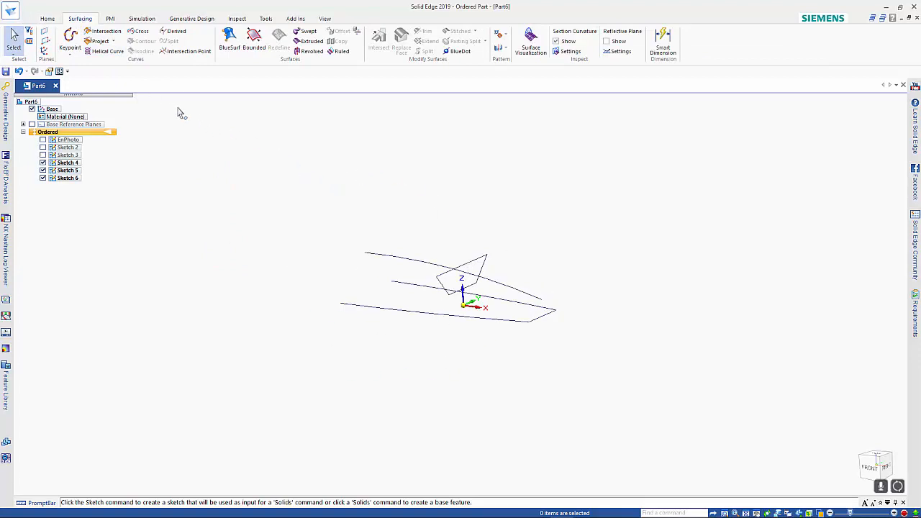
click(138, 31)
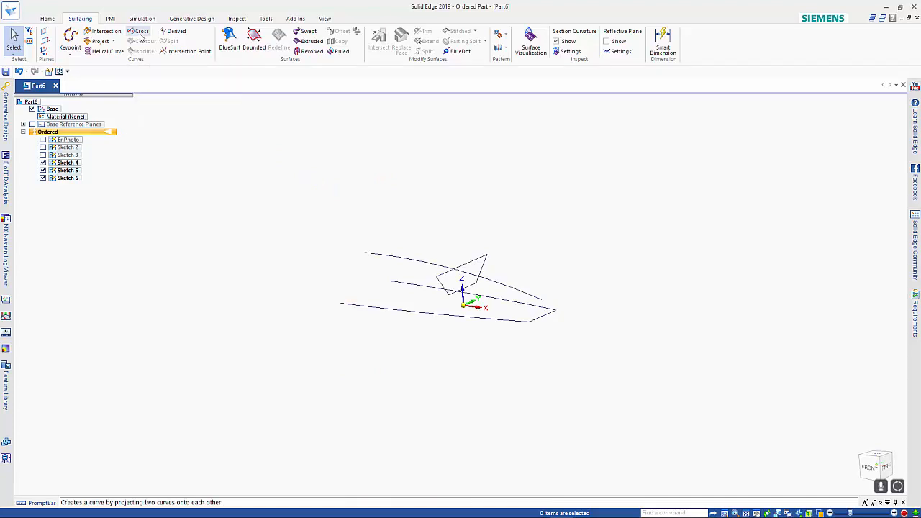
middle_drag(528, 222, 526, 245)
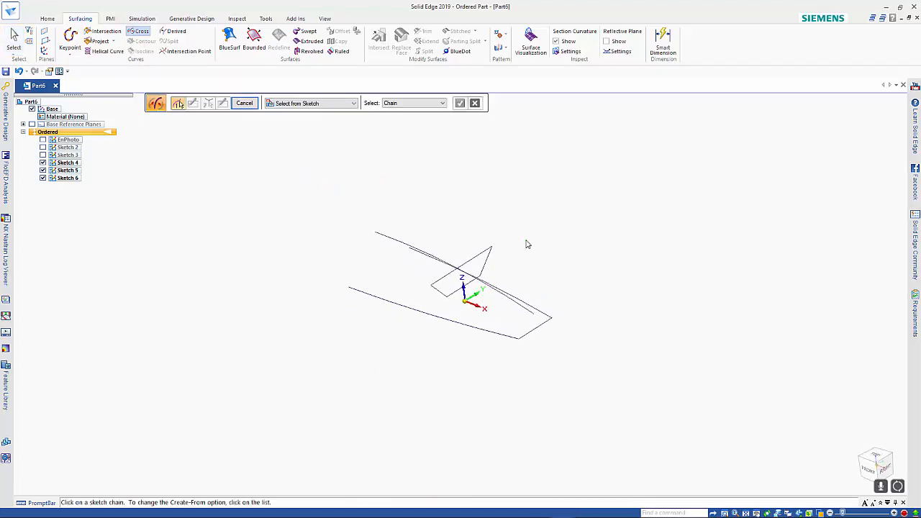
click(383, 239)
right_click(446, 203)
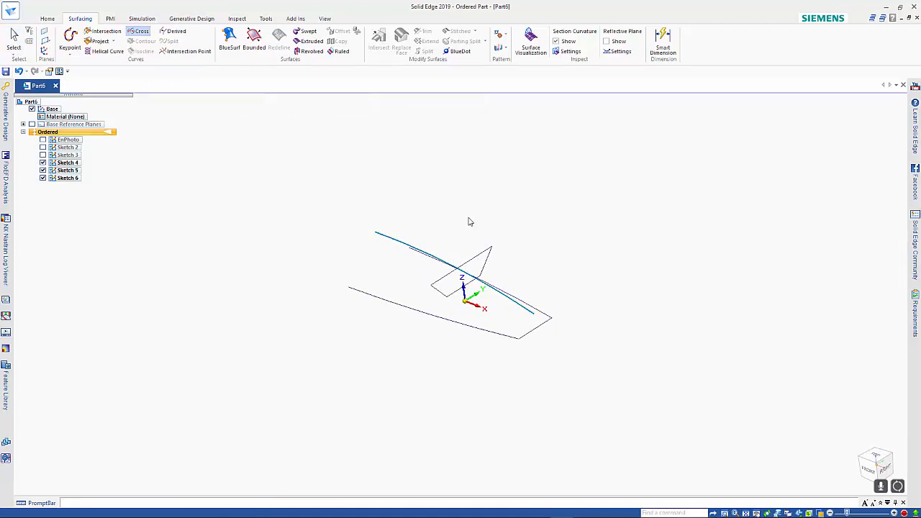
click(541, 315)
right_click(559, 253)
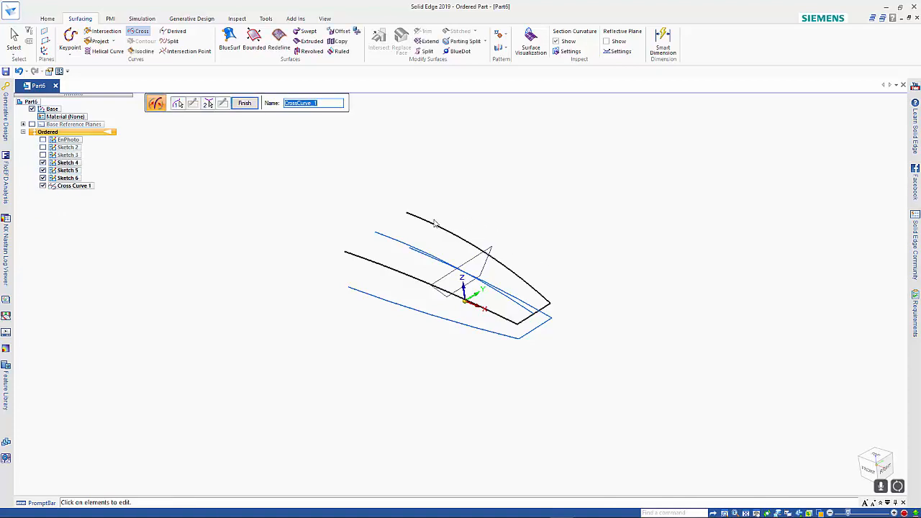
mouse_move(621, 292)
middle_down()
mouse_move(582, 323)
mouse_move(611, 267)
mouse_move(678, 255)
mouse_move(697, 229)
mouse_move(635, 271)
mouse_move(628, 292)
mouse_move(636, 285)
middle_up()
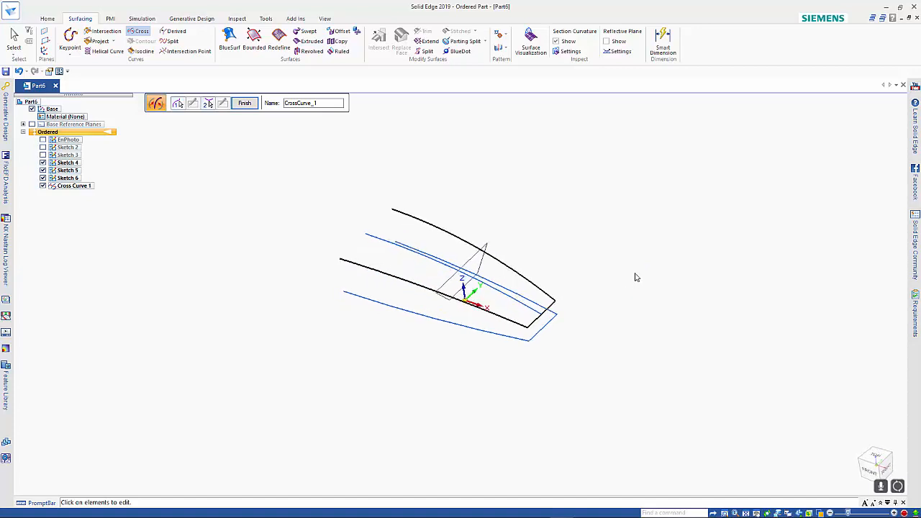
right_click(634, 274)
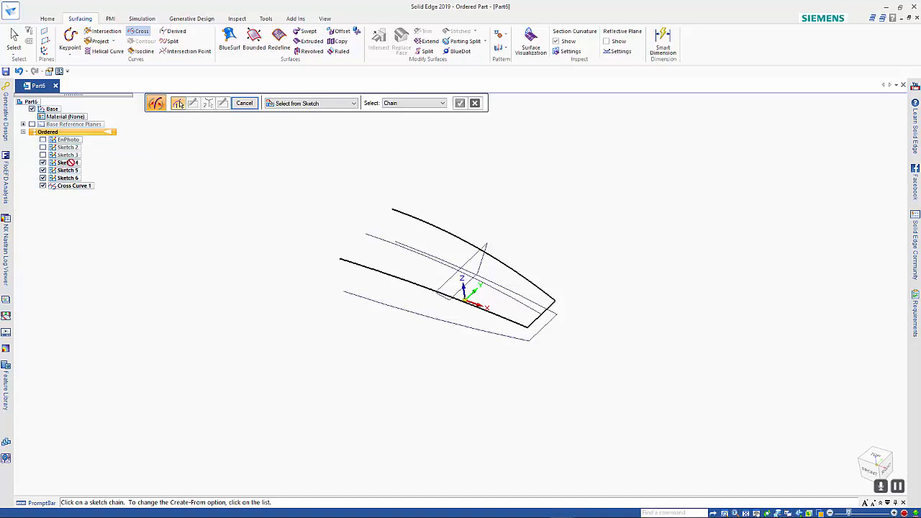
key(Escape)
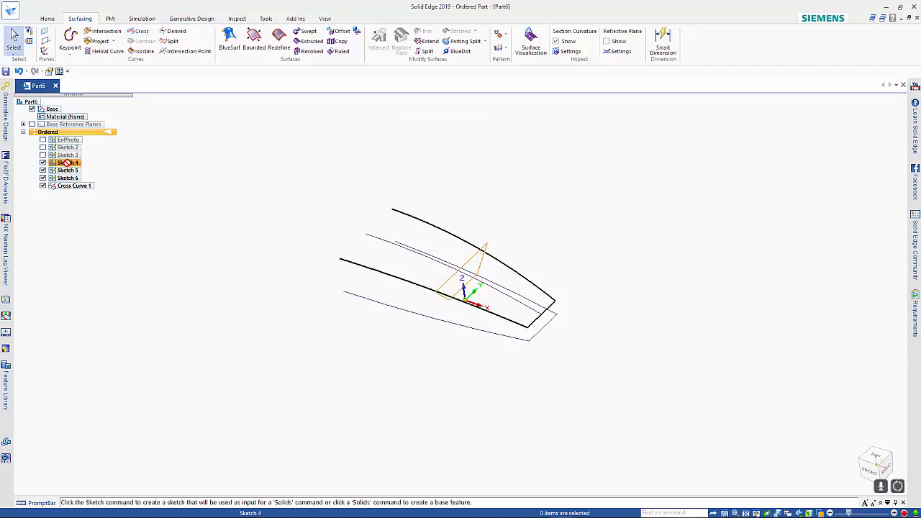
Redefine the plane of Sketch 4 as a parallel plane based on the YZ reference plane, accepting possible loss of relationships.
click(68, 163)
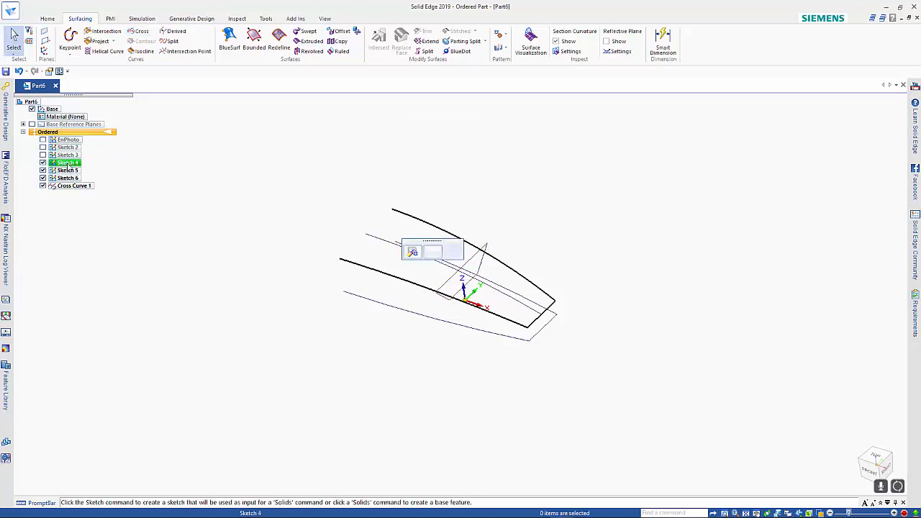
click(412, 251)
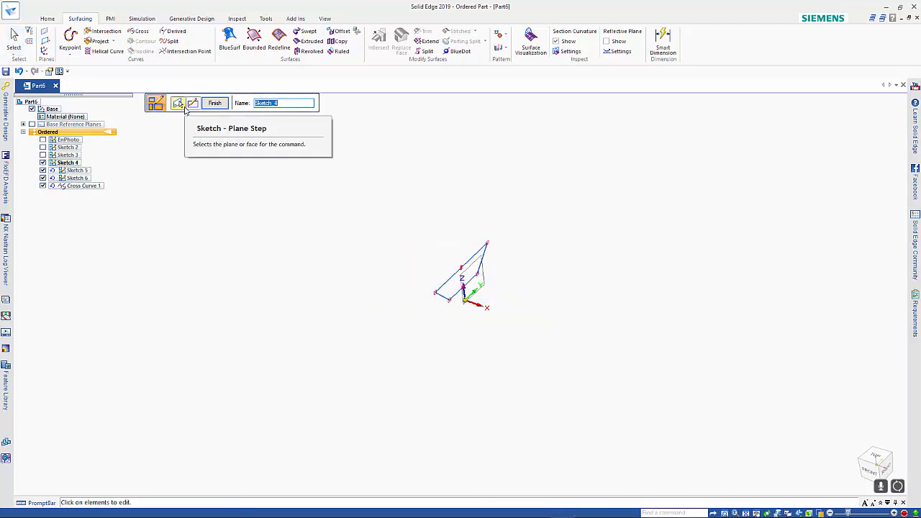
click(179, 104)
click(273, 106)
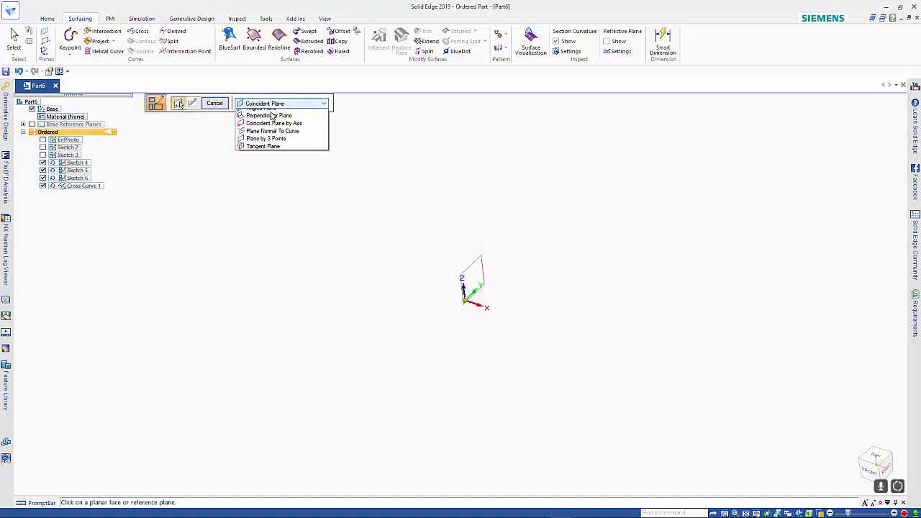
click(274, 120)
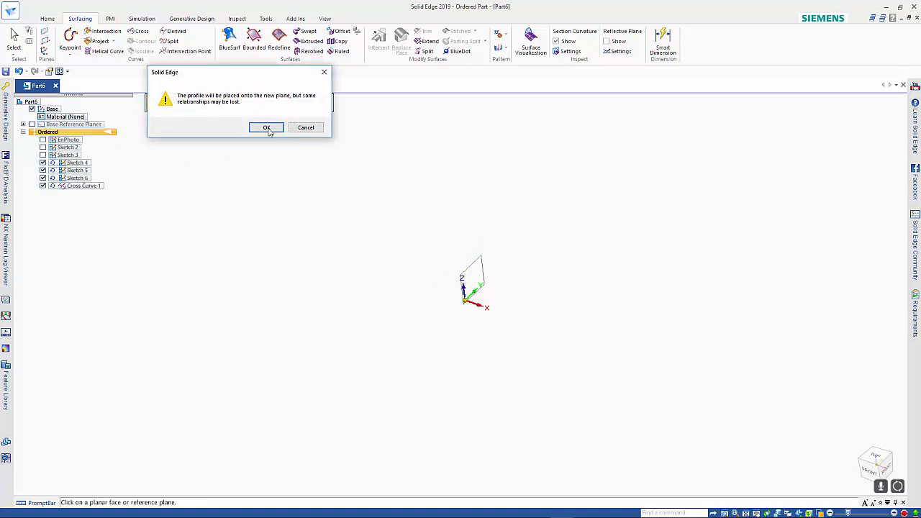
click(267, 129)
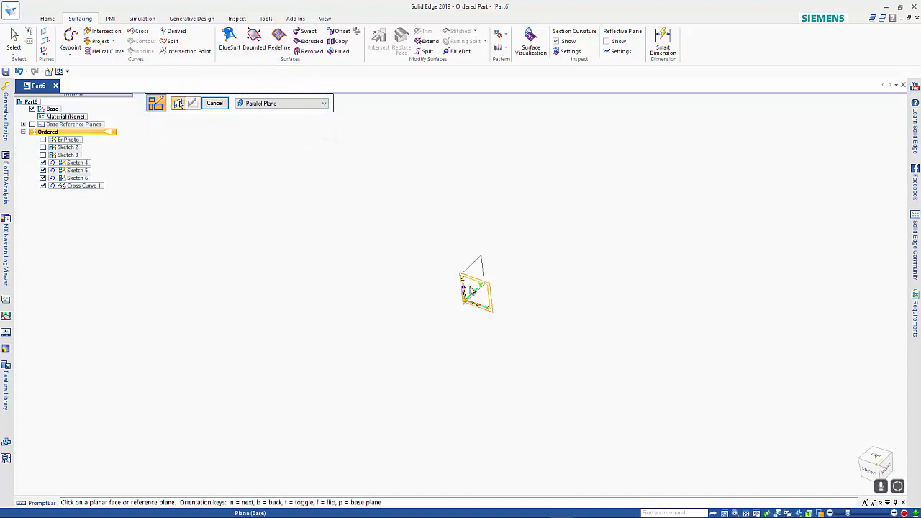
click(468, 277)
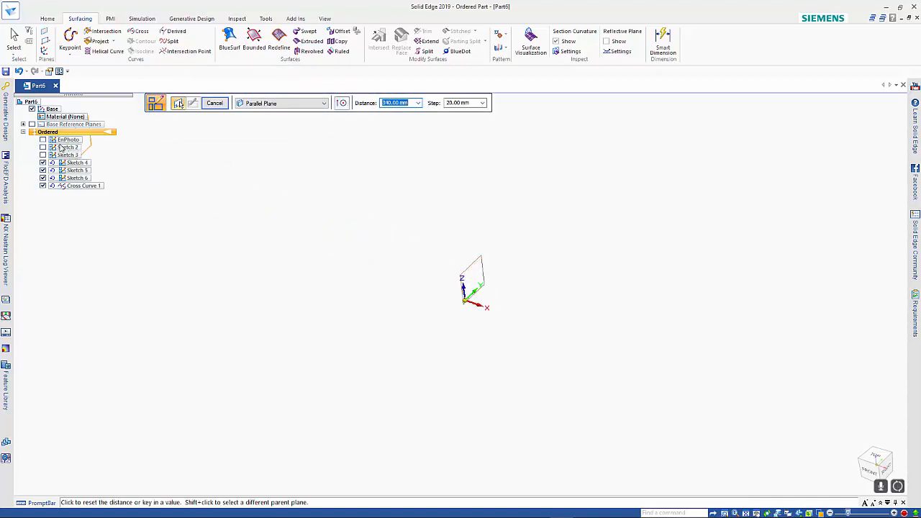
Place Sketch 4's plane at the rear upper corner of the Sketch 2 photo, showing EnPhoto and Sketch 2 temporarily and hiding both again.
click(42, 140)
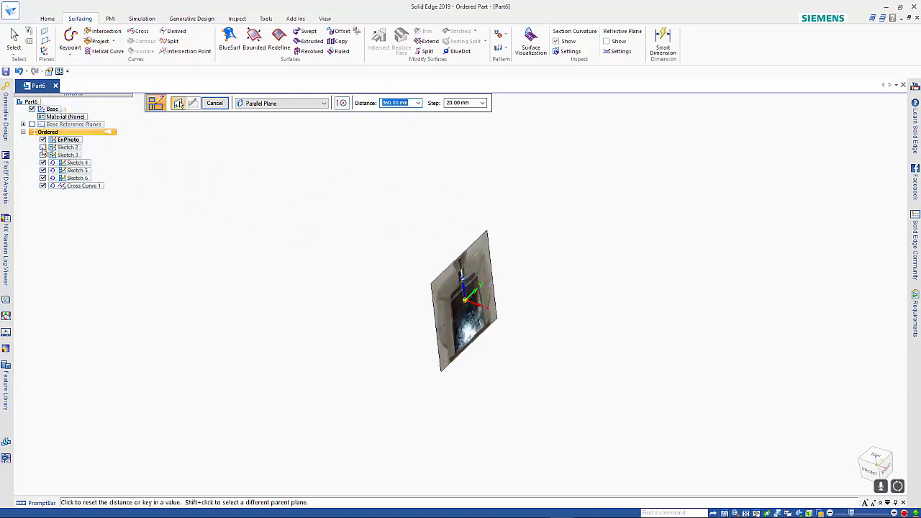
click(42, 147)
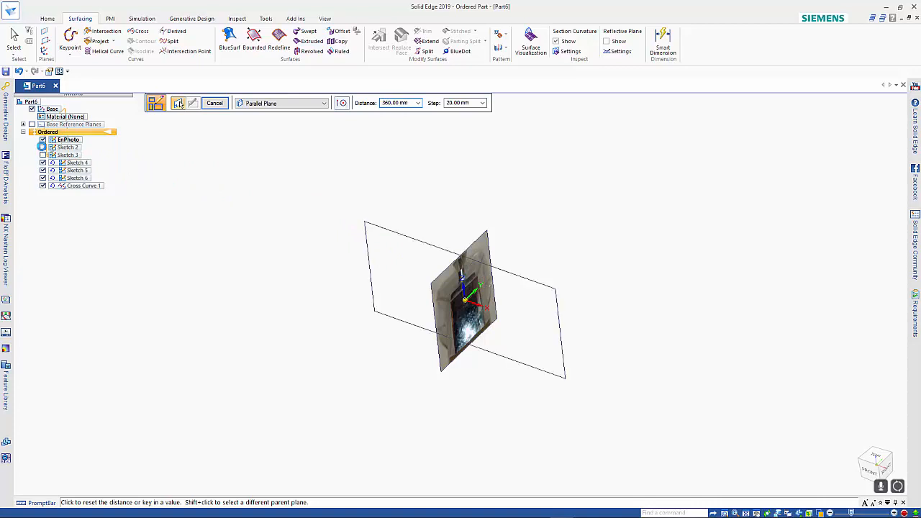
click(367, 219)
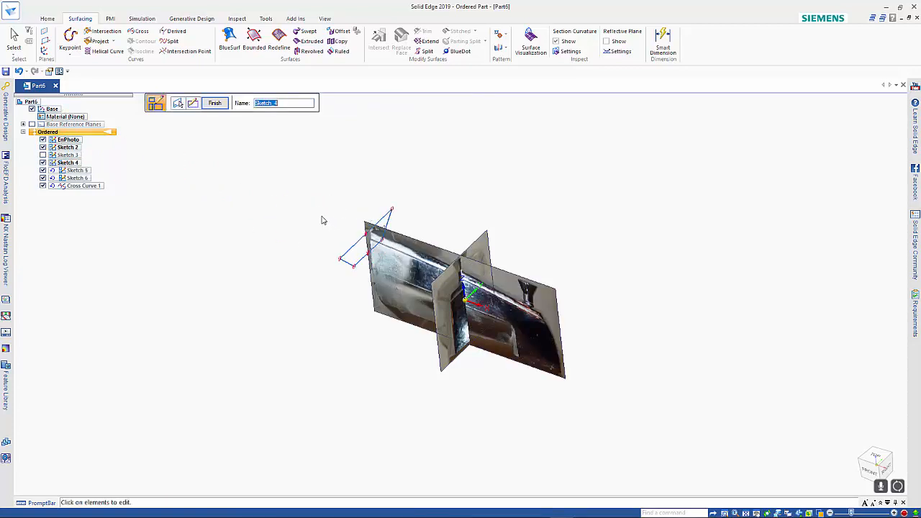
click(214, 110)
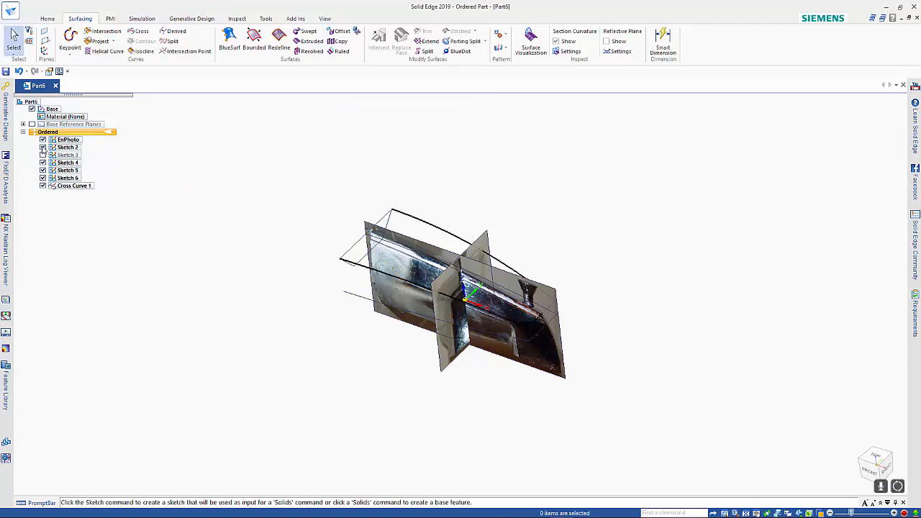
click(43, 146)
click(42, 139)
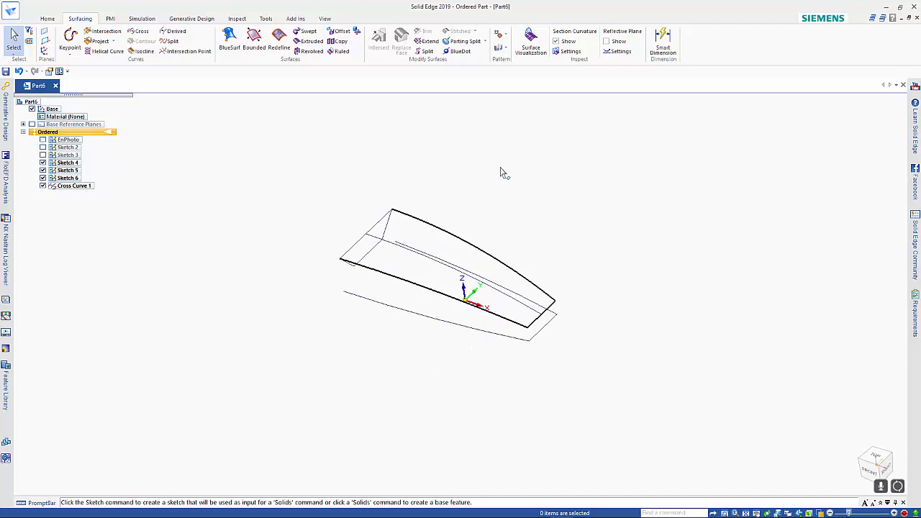
Create a bounded surface over the tap's top from the upper line of Sketch 4 and the three cross curve edges.
middle_drag(502, 172, 480, 179)
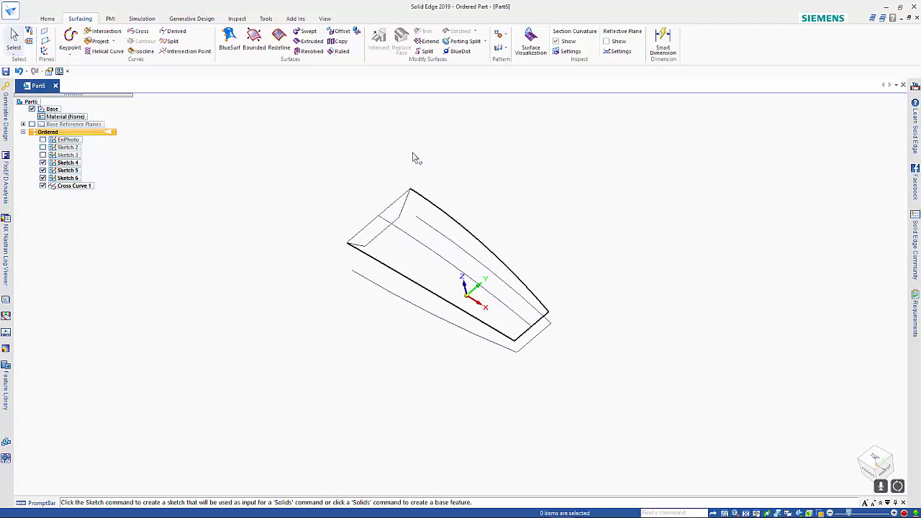
click(254, 39)
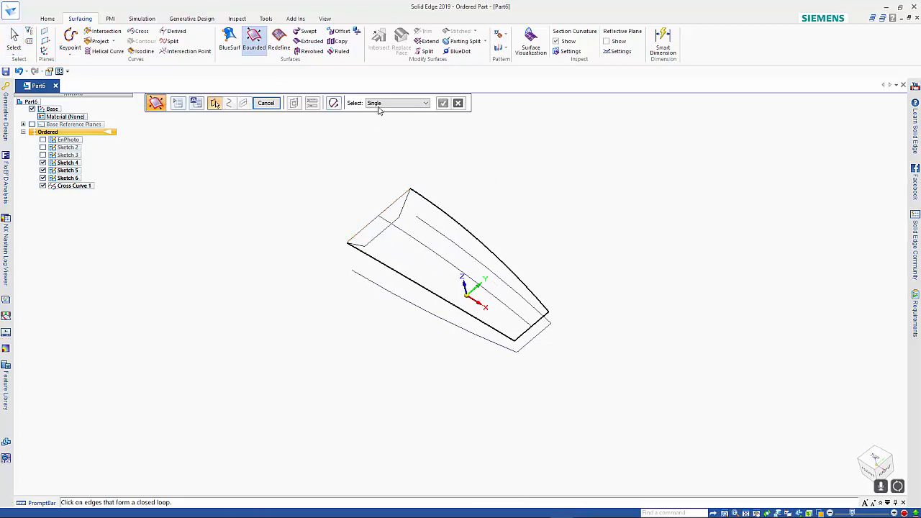
click(395, 209)
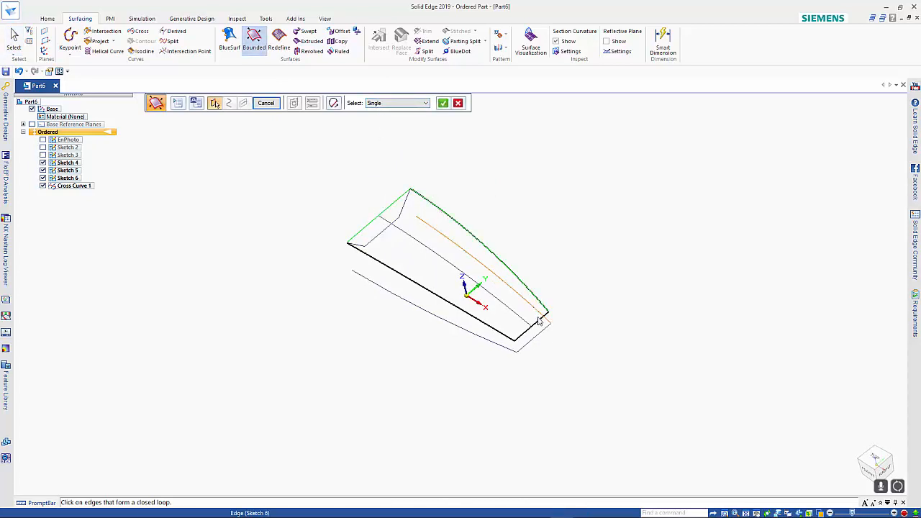
click(500, 335)
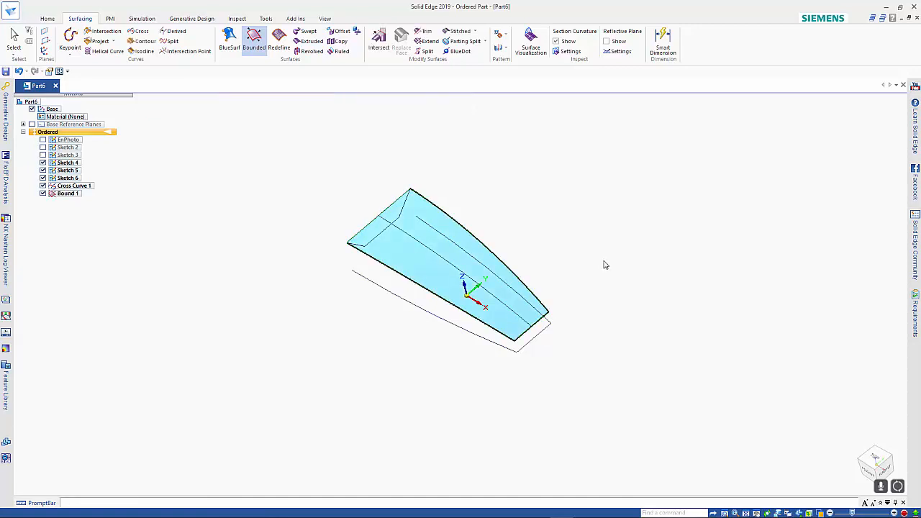
middle_drag(604, 269, 600, 226)
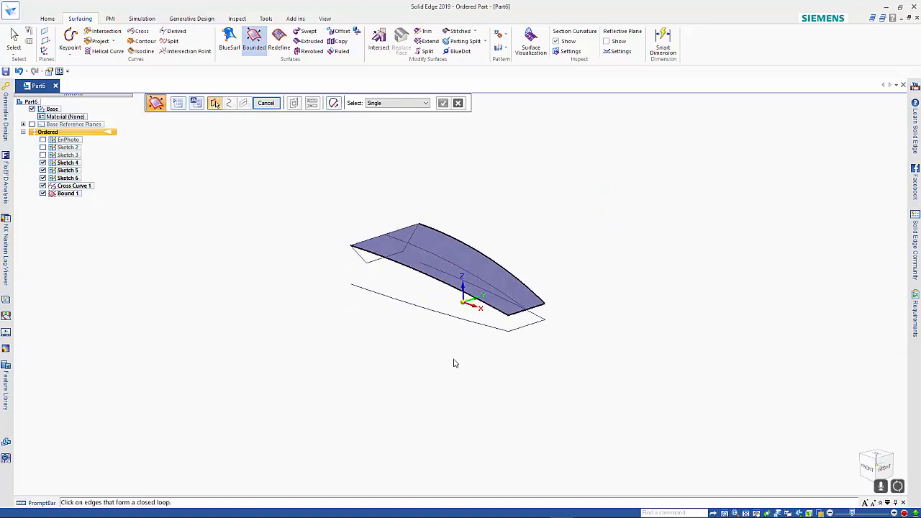